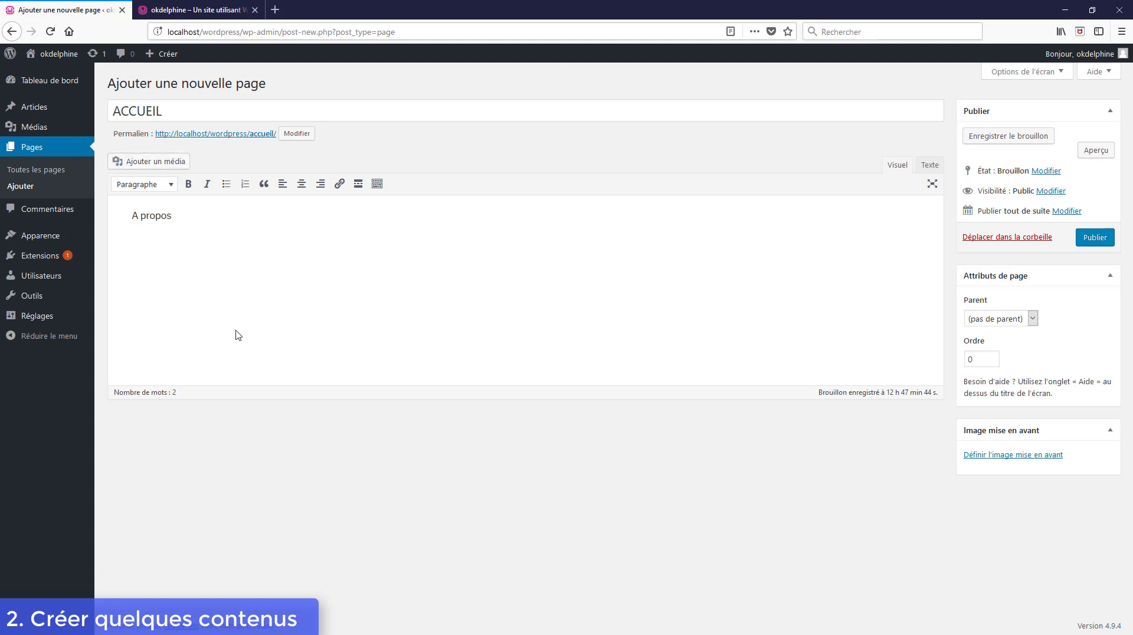
Add a second paragraph reading "Texte..." below "A propos" and publish the ACCUEIL page.
key("Return")
type("Texte...")
left_click(1095, 240)
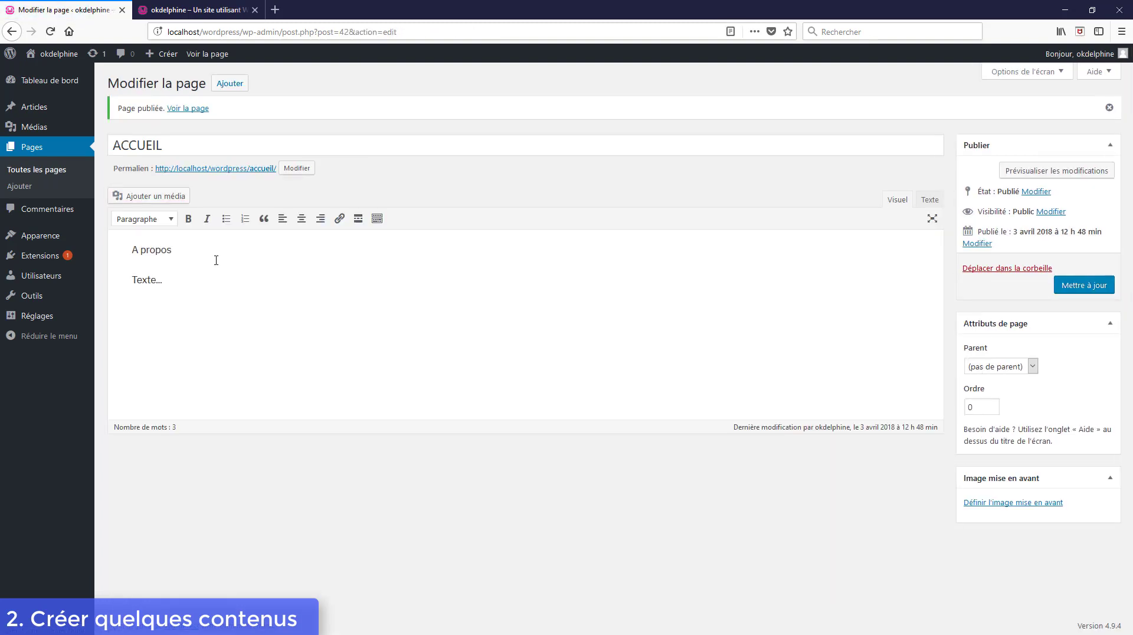
Create an article category named ASTUCES ANTI-STRESS with no parent category.
mouse_move(38, 107)
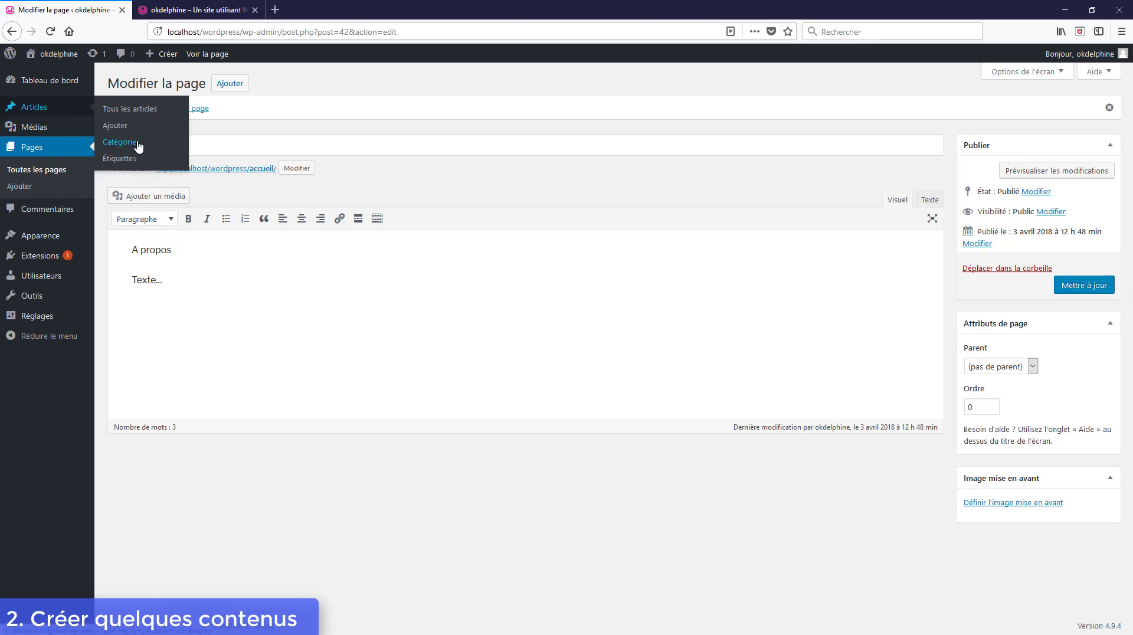
left_click(138, 147)
type("ASTUCES ANTI-STRESS")
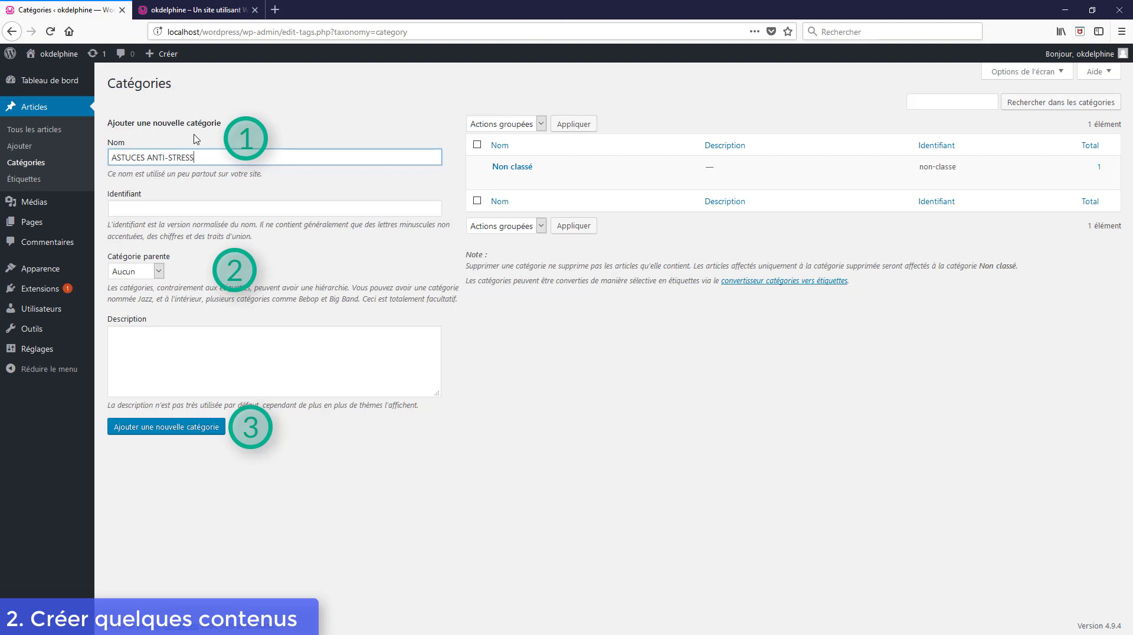
key("Tab")
key("Tab")
left_click(181, 437)
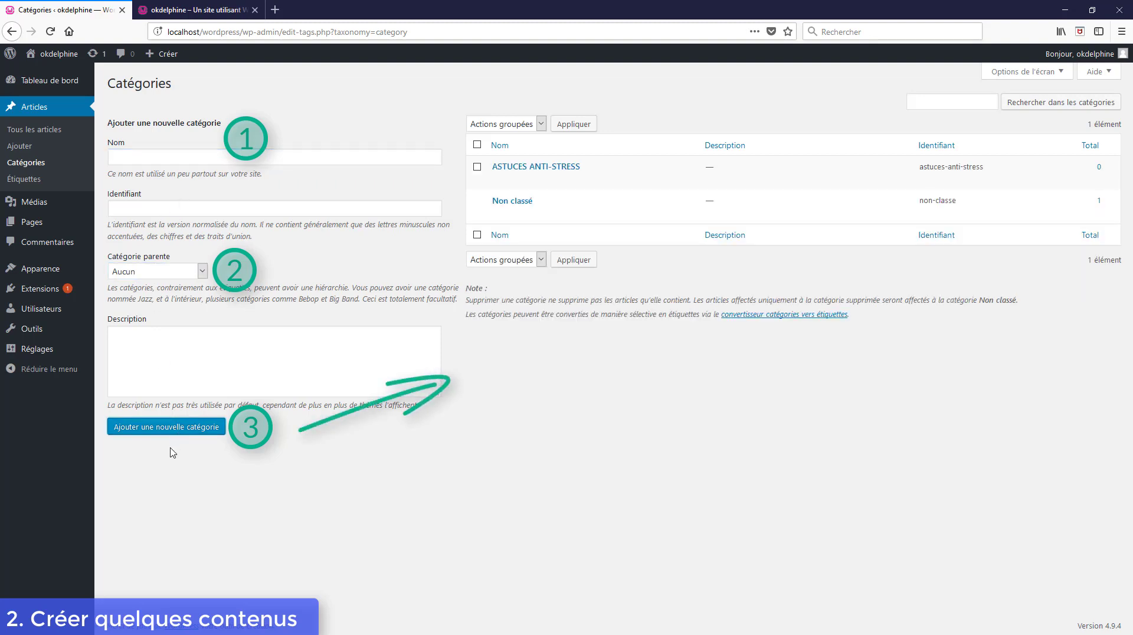
Add another top-level article category named CUISINE.
left_click(152, 157)
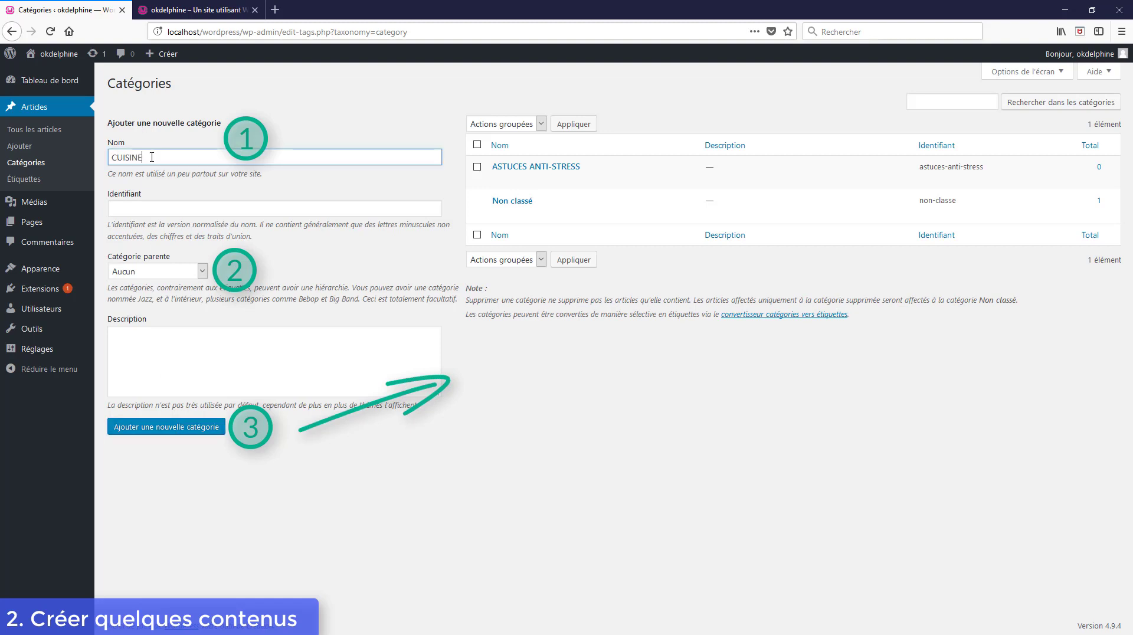
type("CUISINE")
left_click(152, 438)
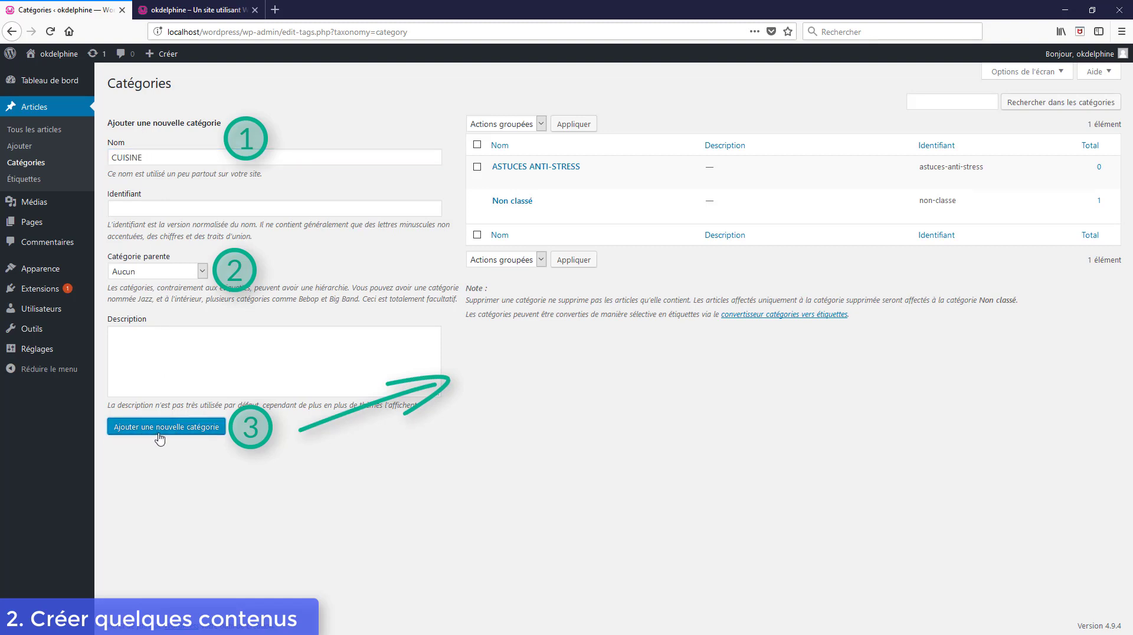
Create the category Française with CUISINE as its parent category.
left_click(135, 157)
type("f")
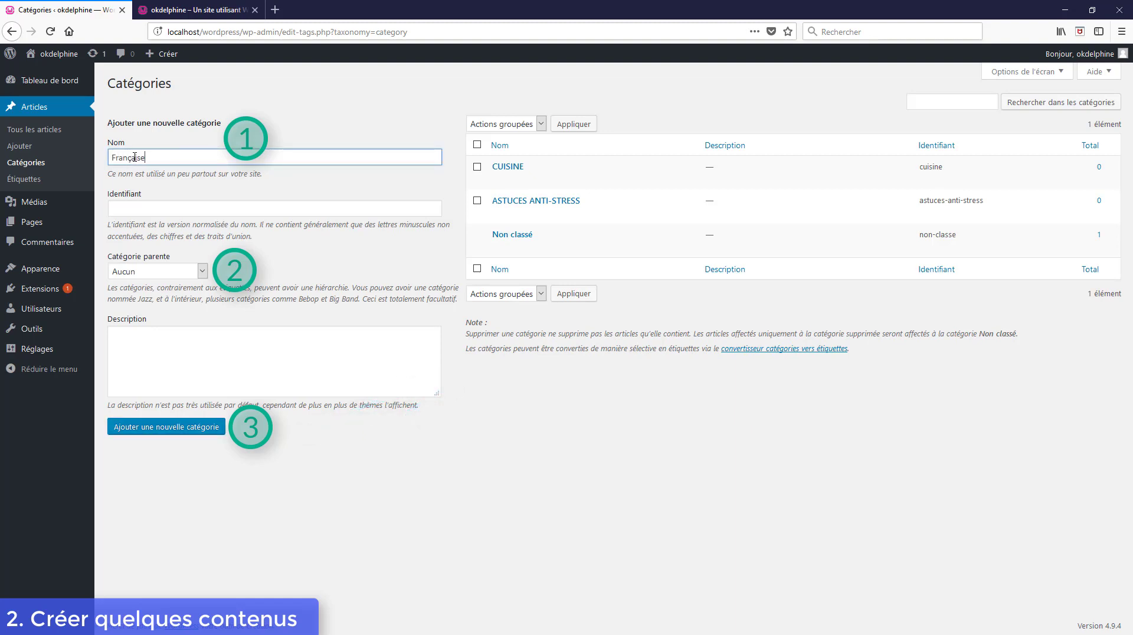
left_click(144, 272)
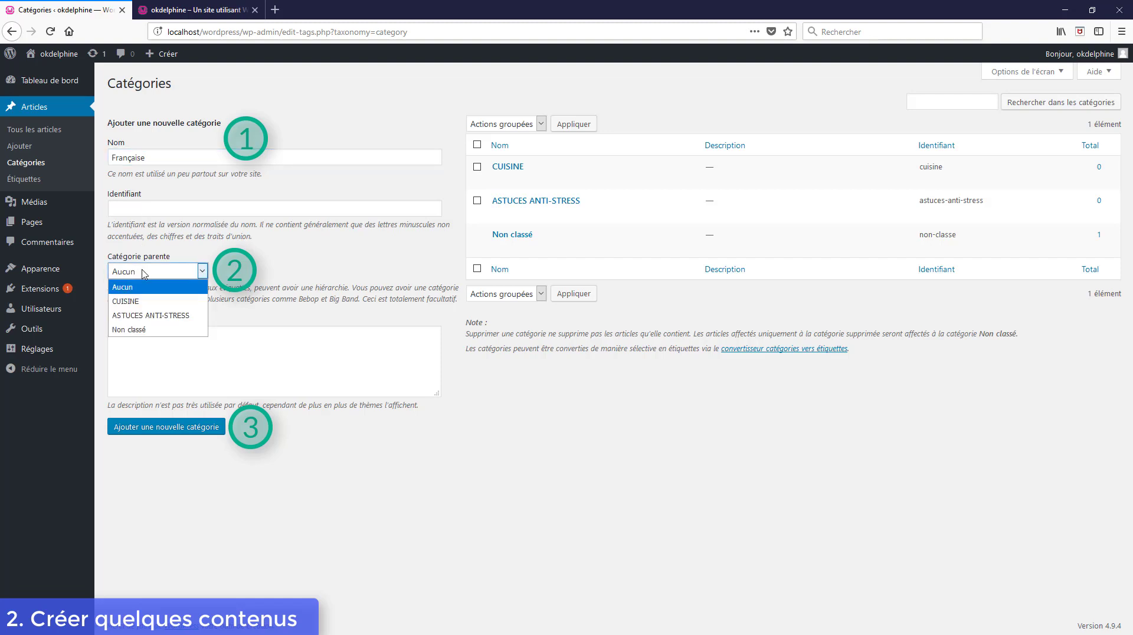
left_click(148, 302)
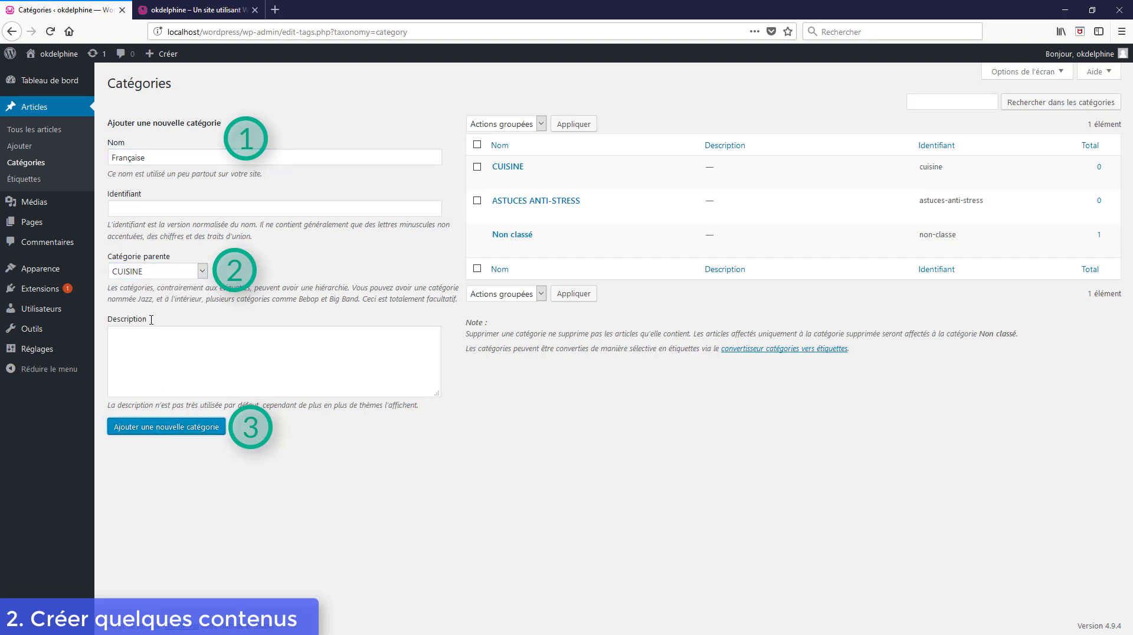
Add two more subcategories of CUISINE, named Asiatique and Indienne.
left_click(163, 157)
type("Asia")
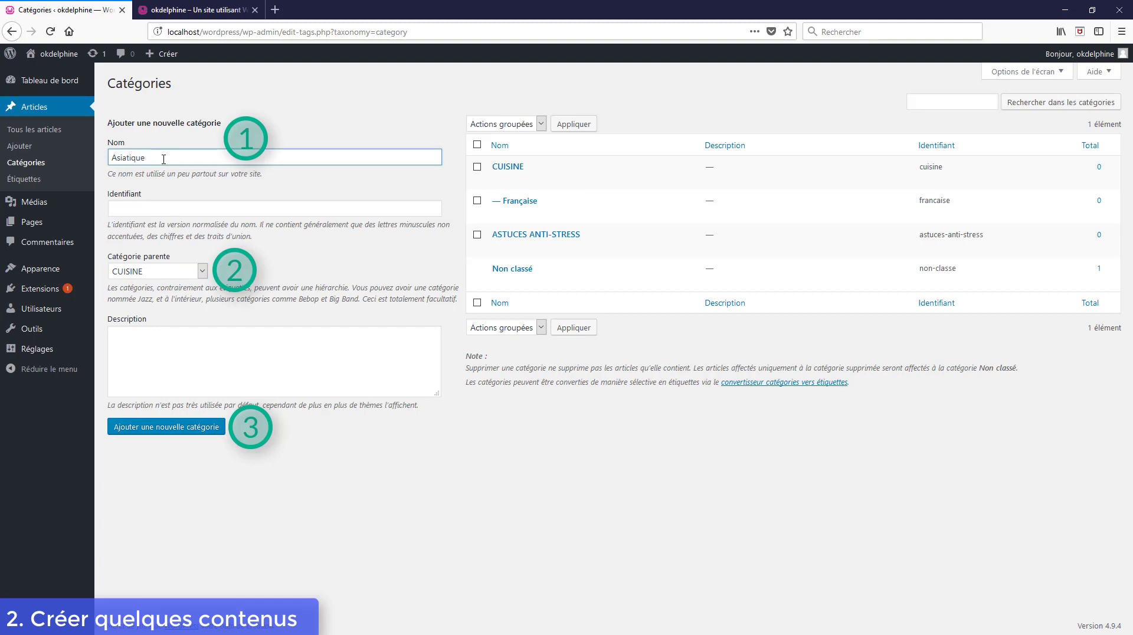
type("tique")
left_click(158, 427)
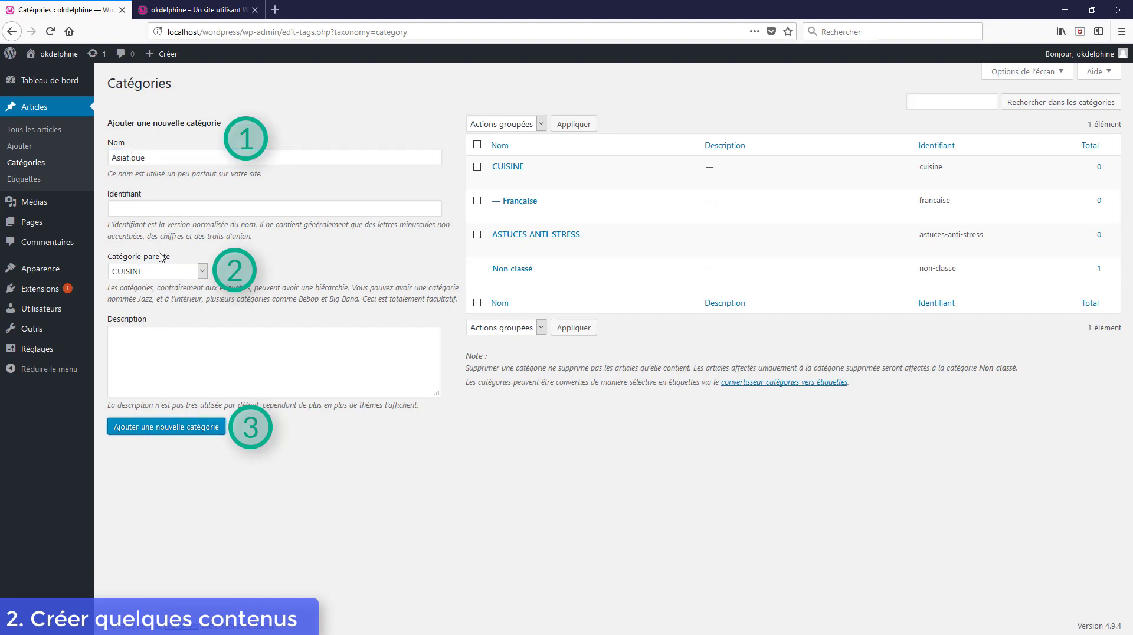
left_click(158, 155)
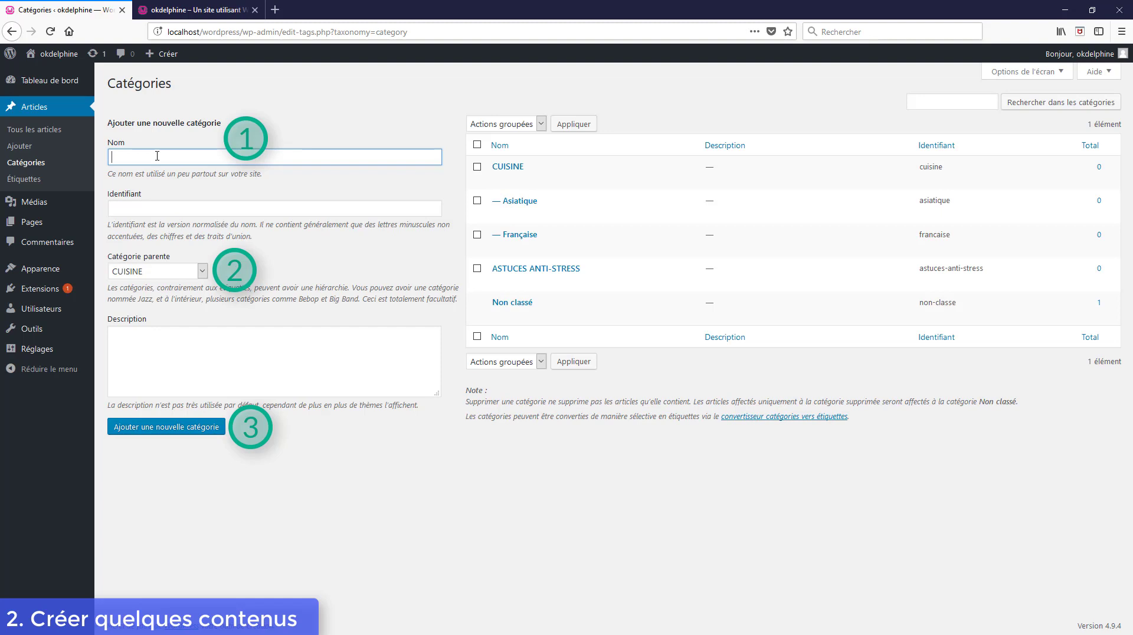
type("Indienne")
left_click(152, 431)
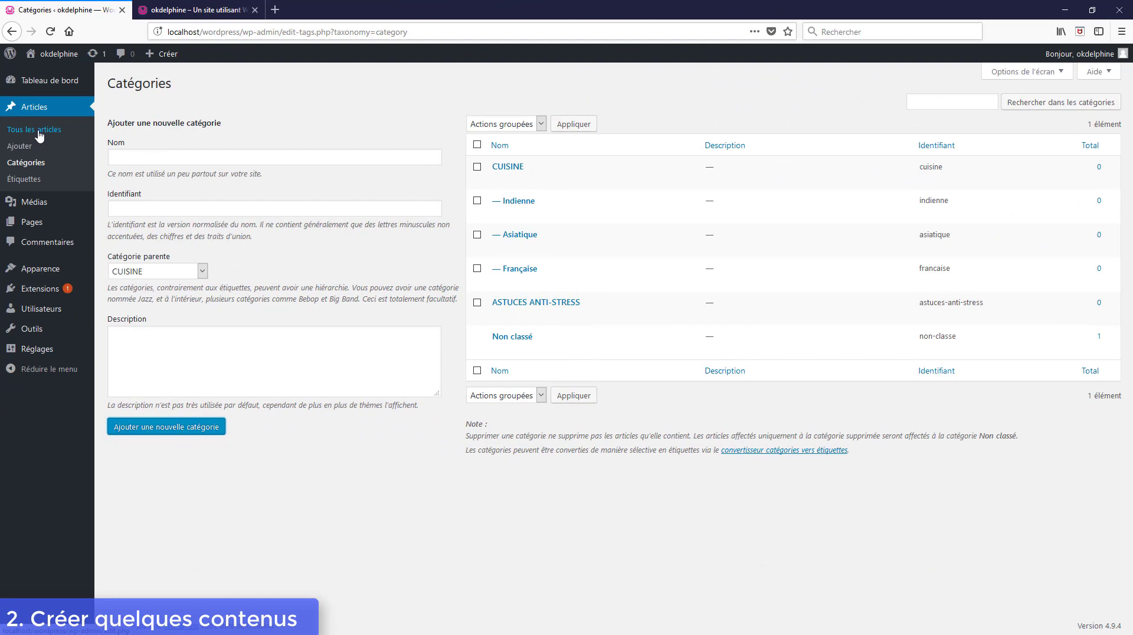
Start a new article titled "Recette du pot-au-feu" with the body text "Texte".
left_click(29, 148)
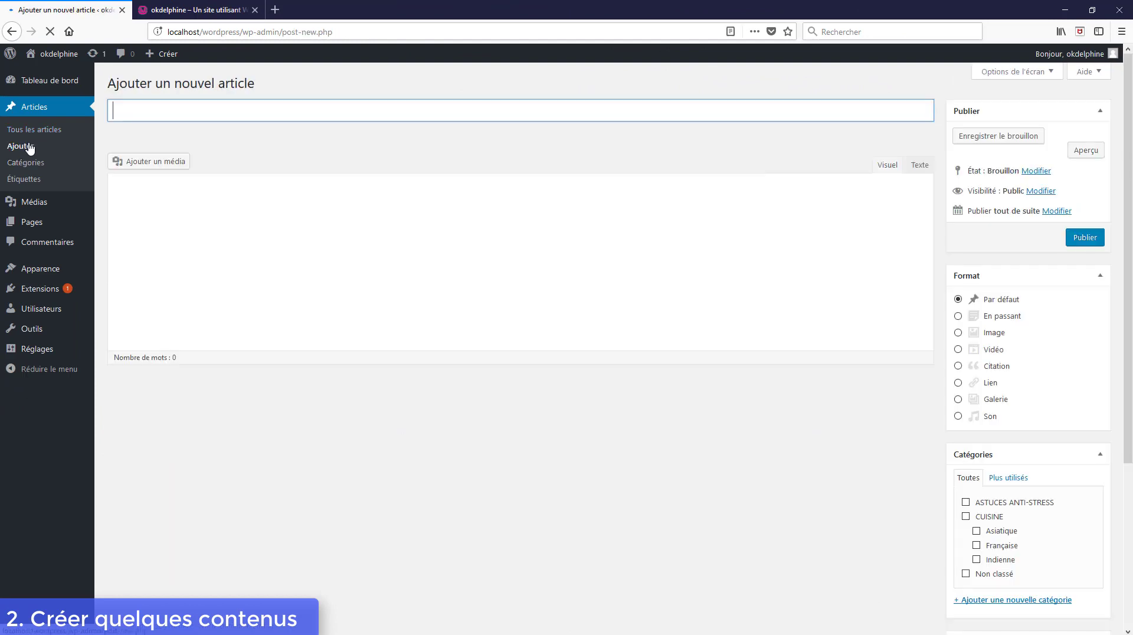
left_click(167, 112)
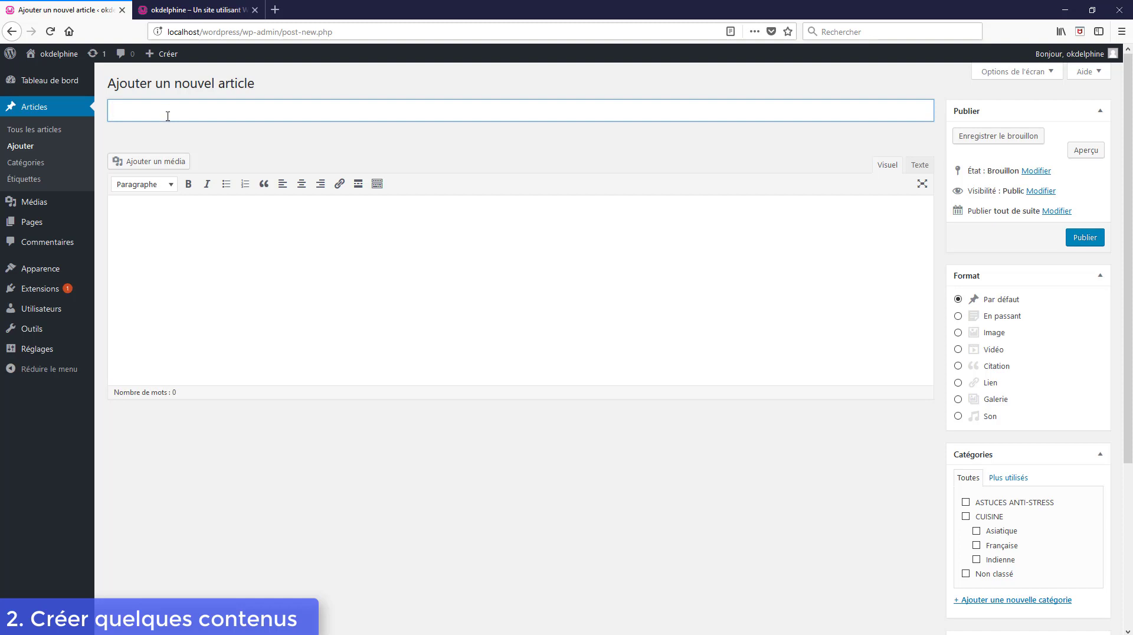
type("Recttte du pot-au-feu")
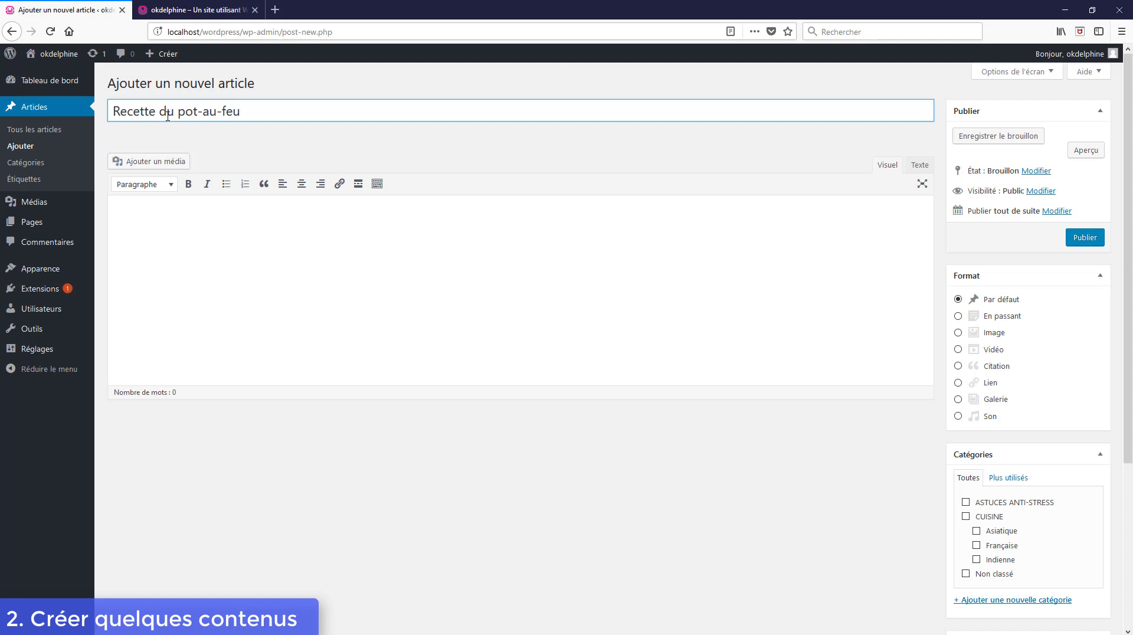
left_click(162, 264)
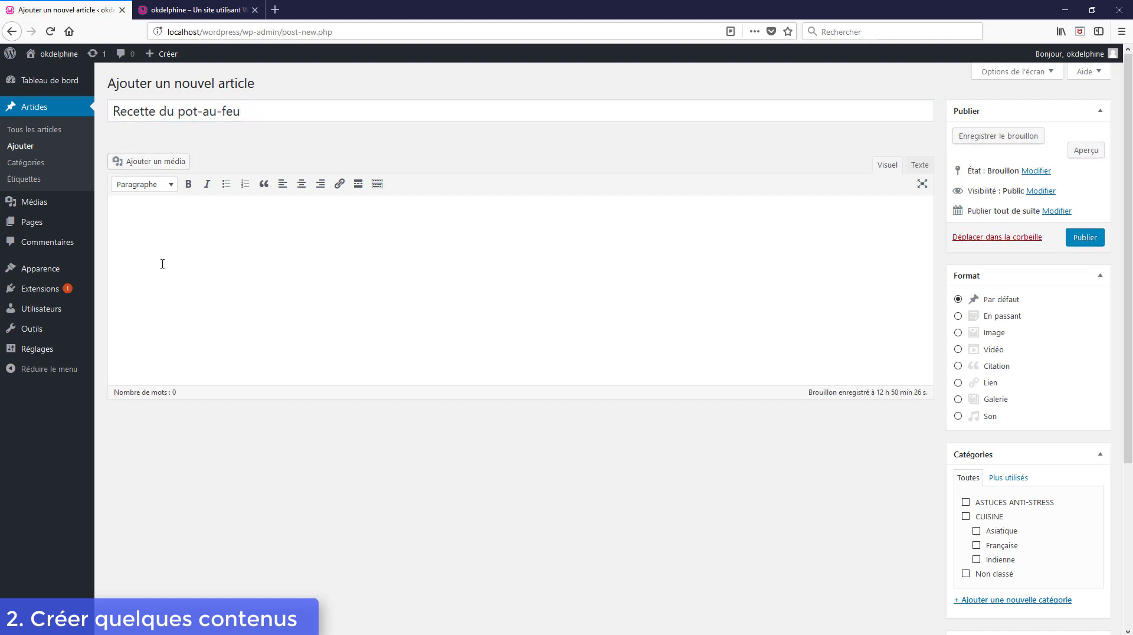
type("Texte")
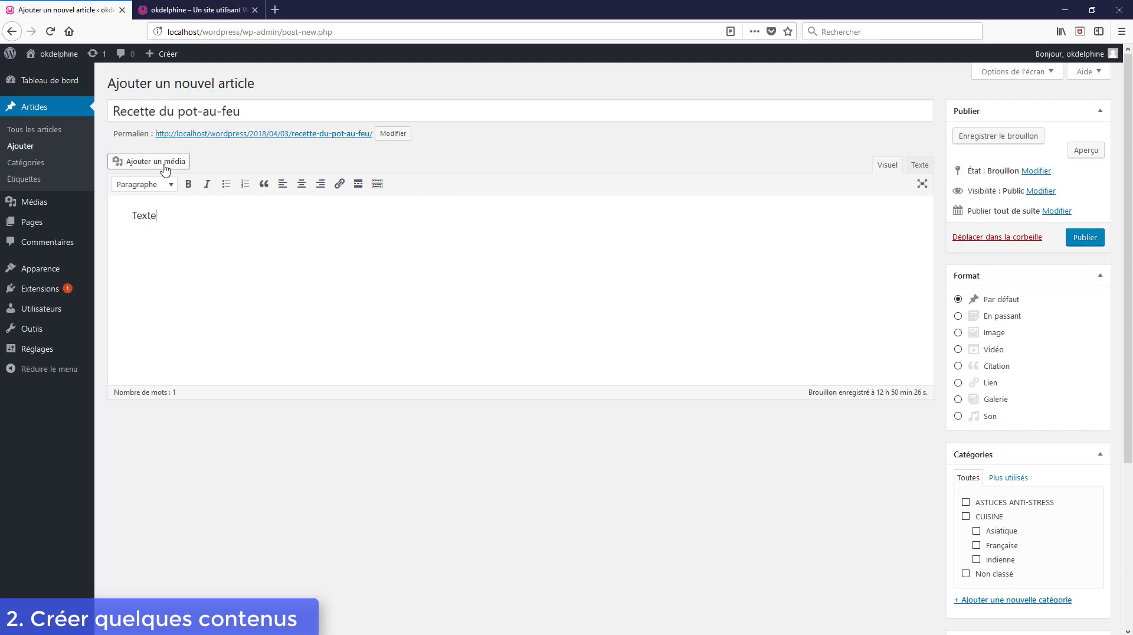
Assign the article to CUISINE and its Française subcategory, and publish it.
mouse_move(24, 205)
left_click(976, 544)
left_click(1084, 238)
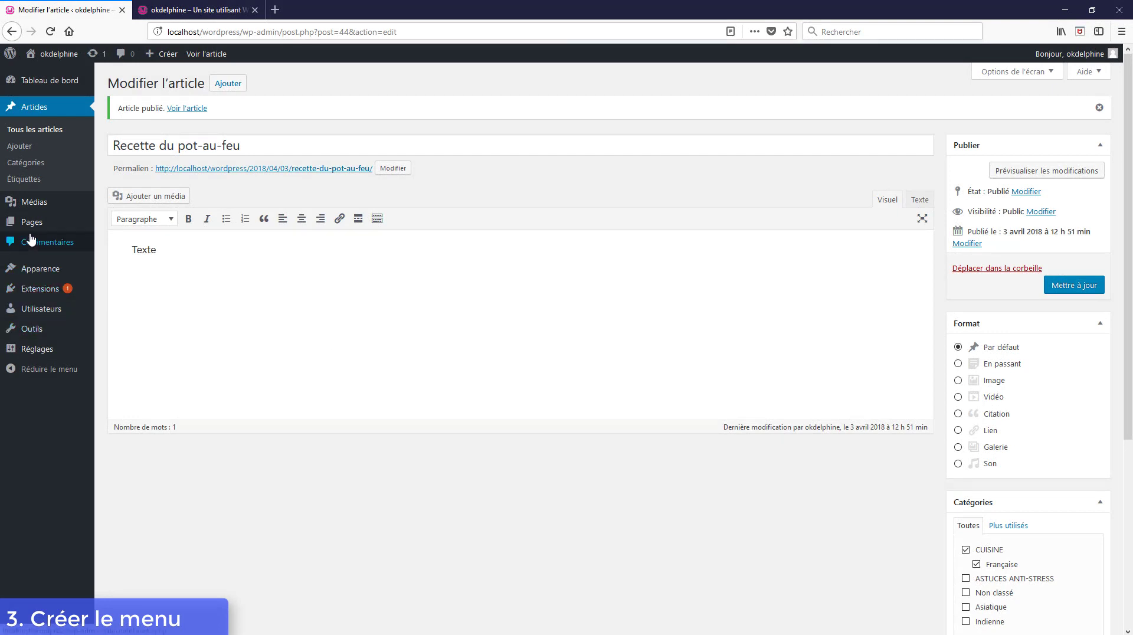
Create a navigation menu named MENU PRINCIPAL and add the ACCUEIL page to it.
mouse_move(34, 277)
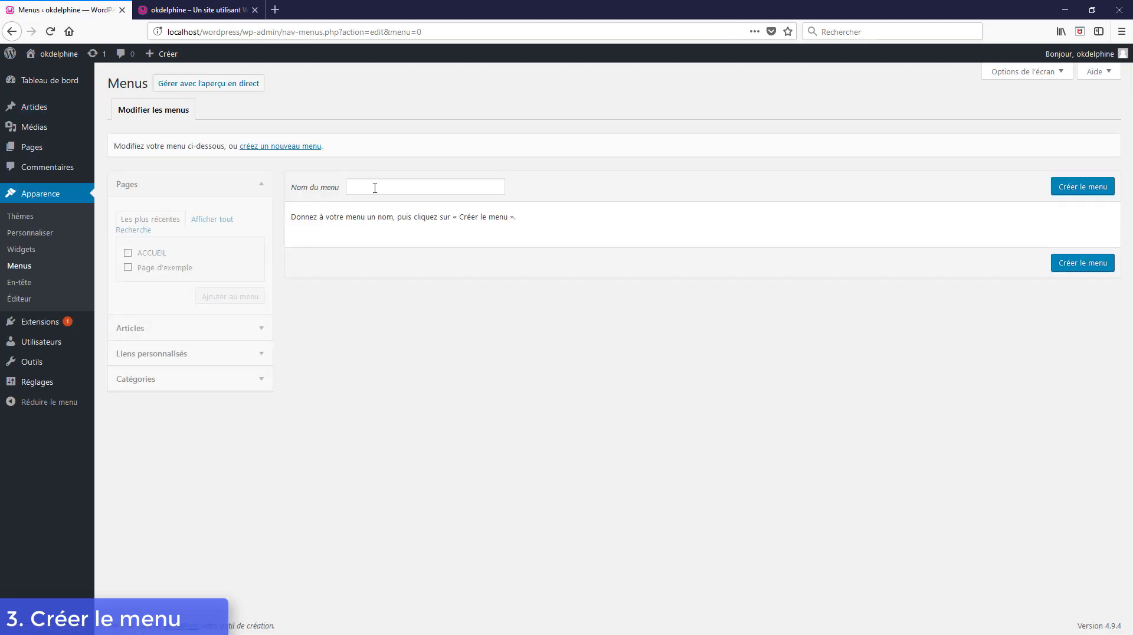
left_click(376, 189)
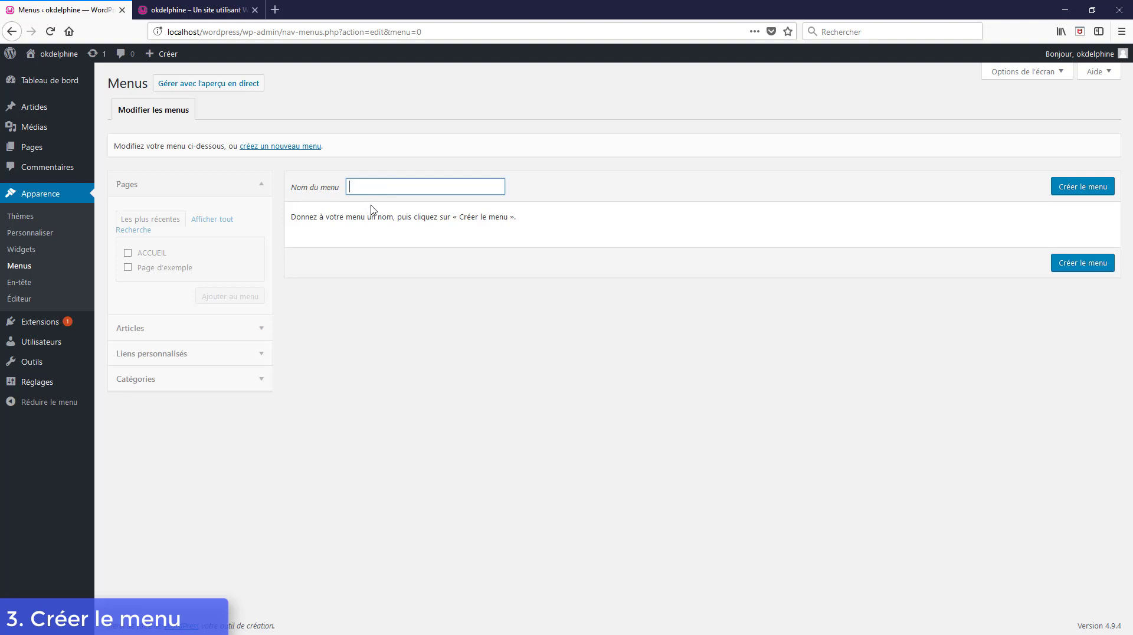
type("MENU PRINCIPAL")
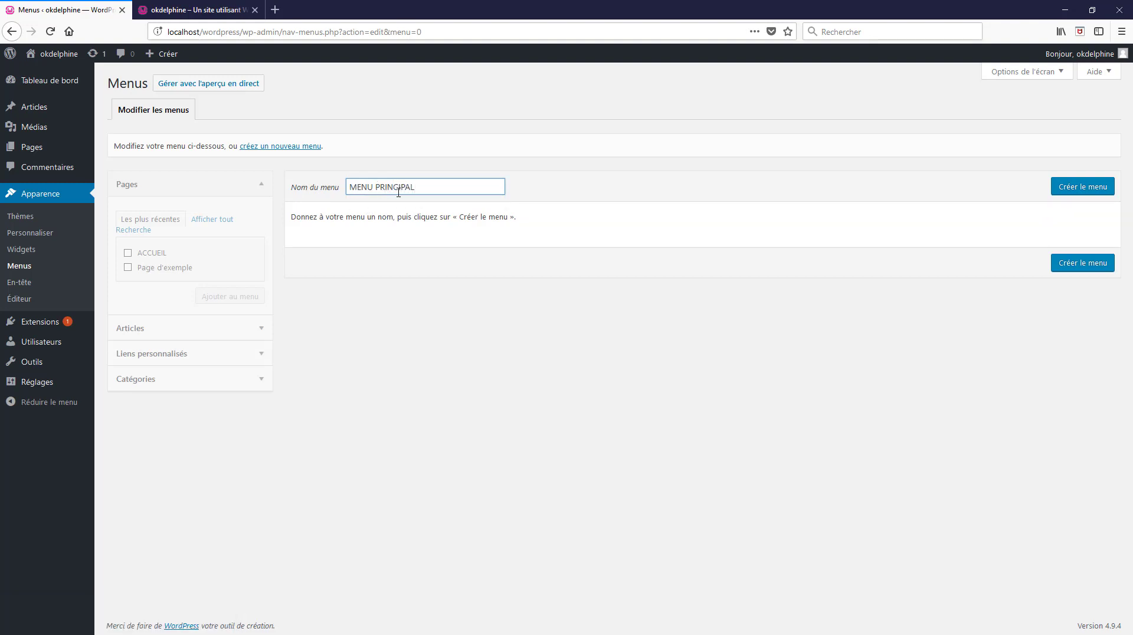
left_click(1082, 187)
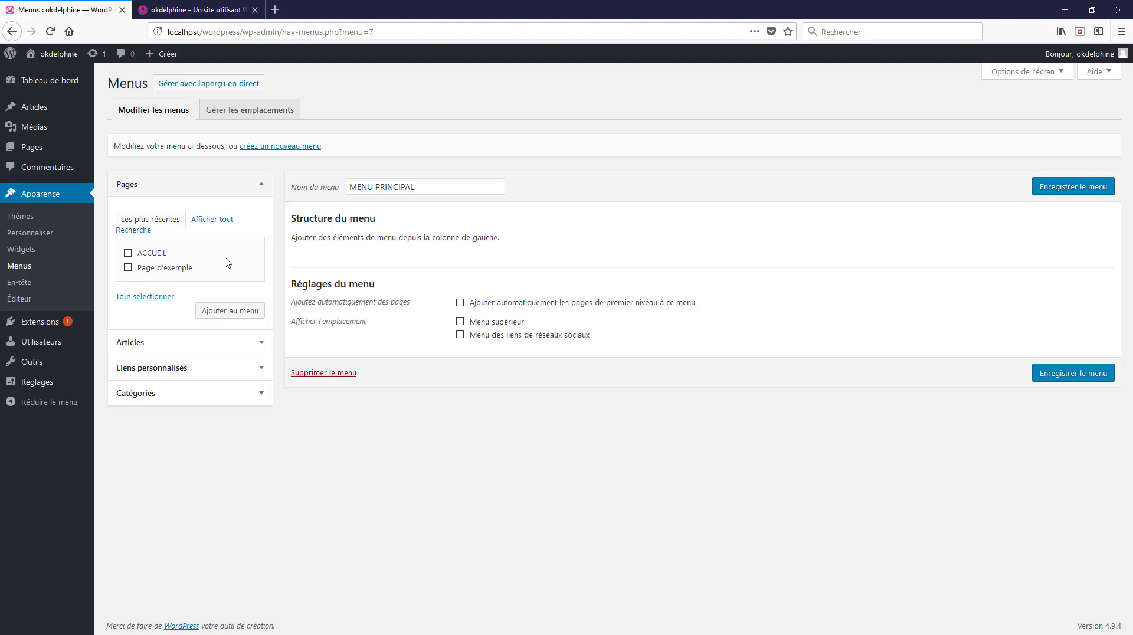
left_click(129, 254)
left_click(230, 317)
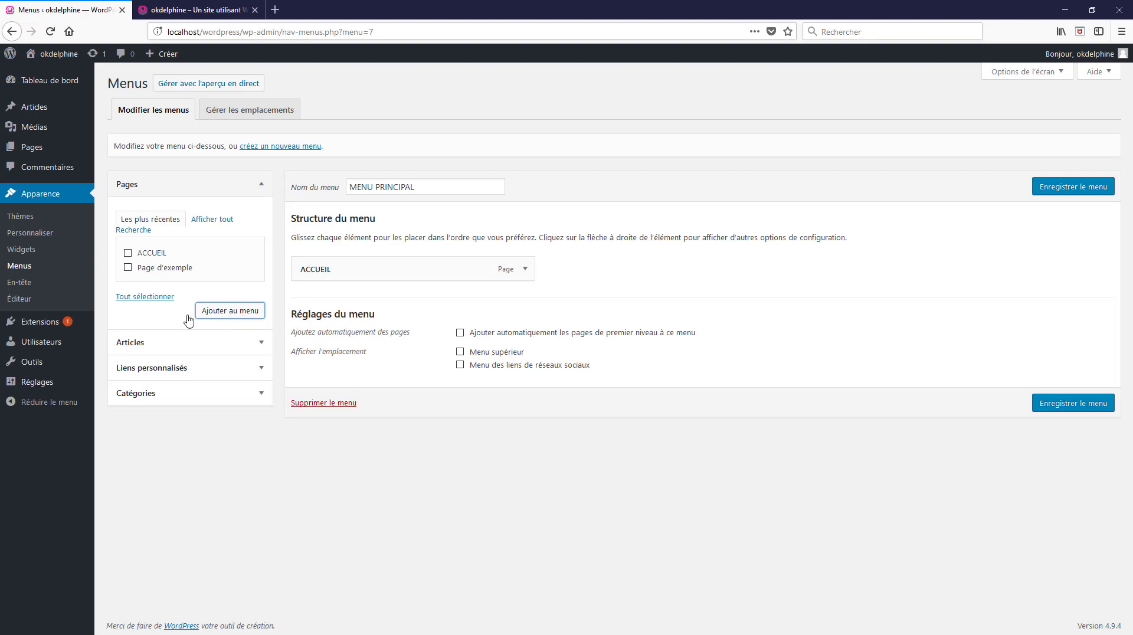
Add the categories ASTUCES ANTI-STRESS, CUISINE, Asiatique, Française and Indienne to the menu and save it.
left_click(138, 400)
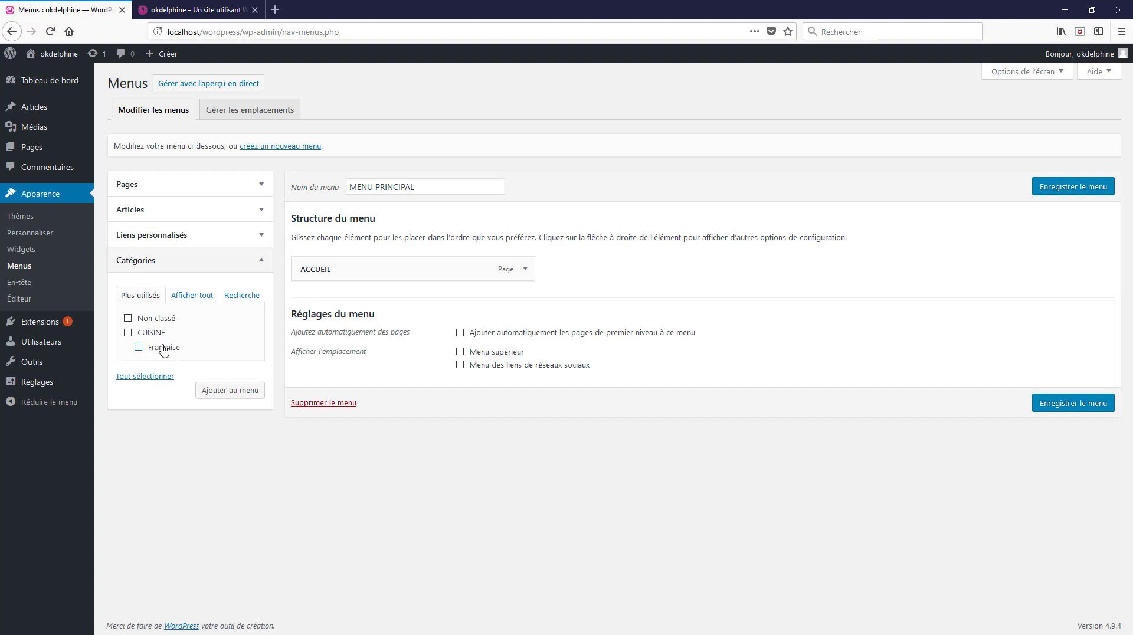
left_click(195, 300)
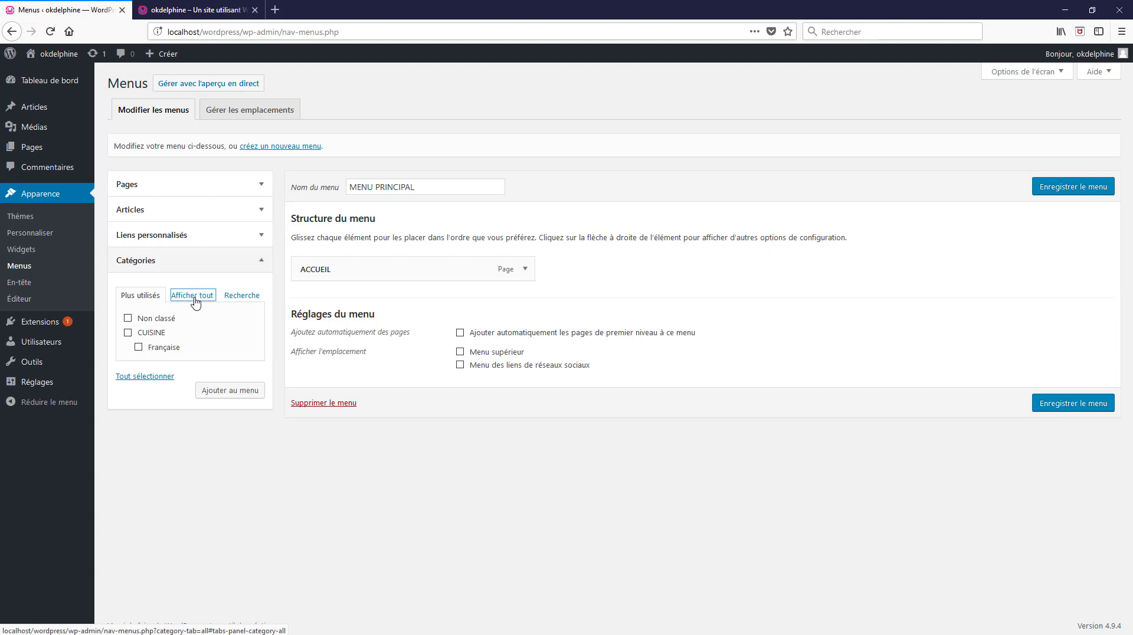
left_click(128, 319)
left_click(129, 334)
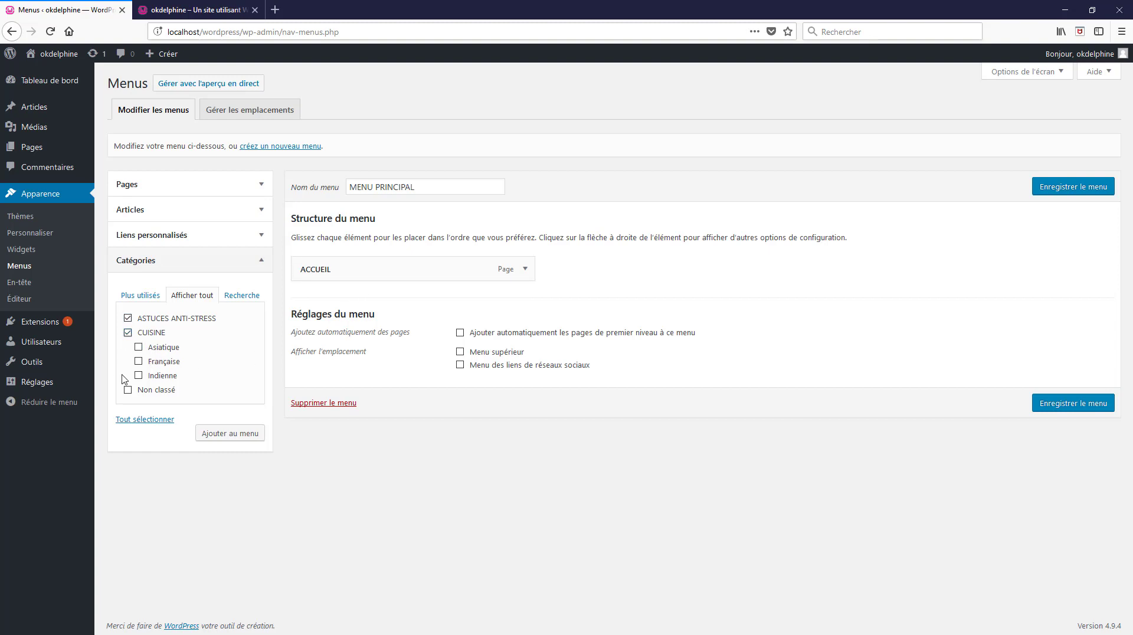
left_click(139, 347)
left_click(139, 362)
left_click(139, 376)
left_click(237, 435)
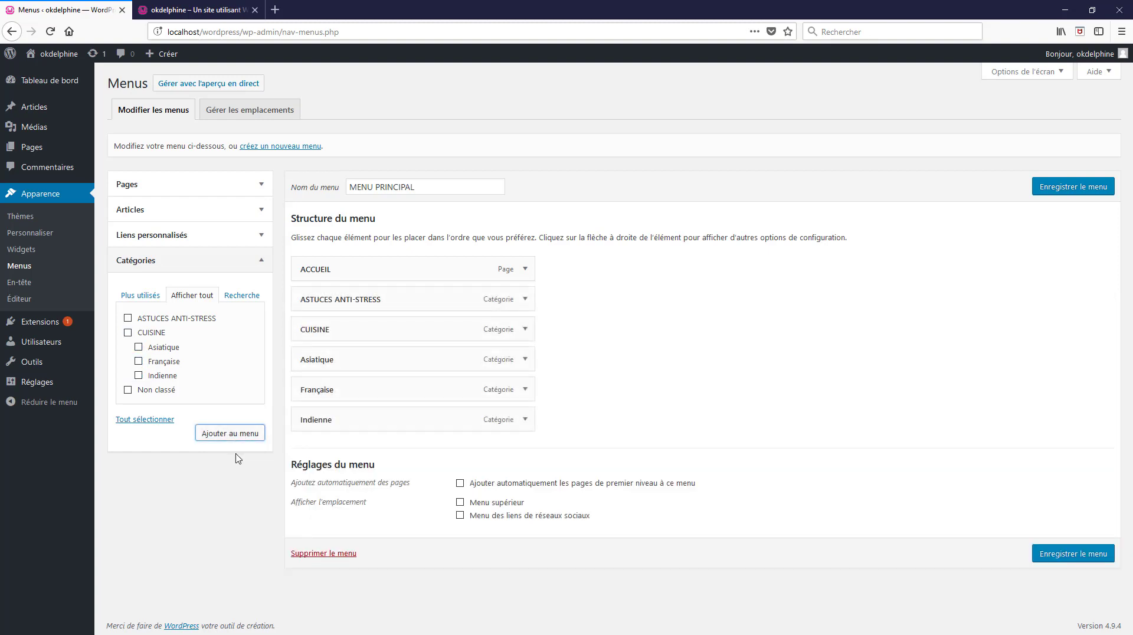
left_click(1062, 185)
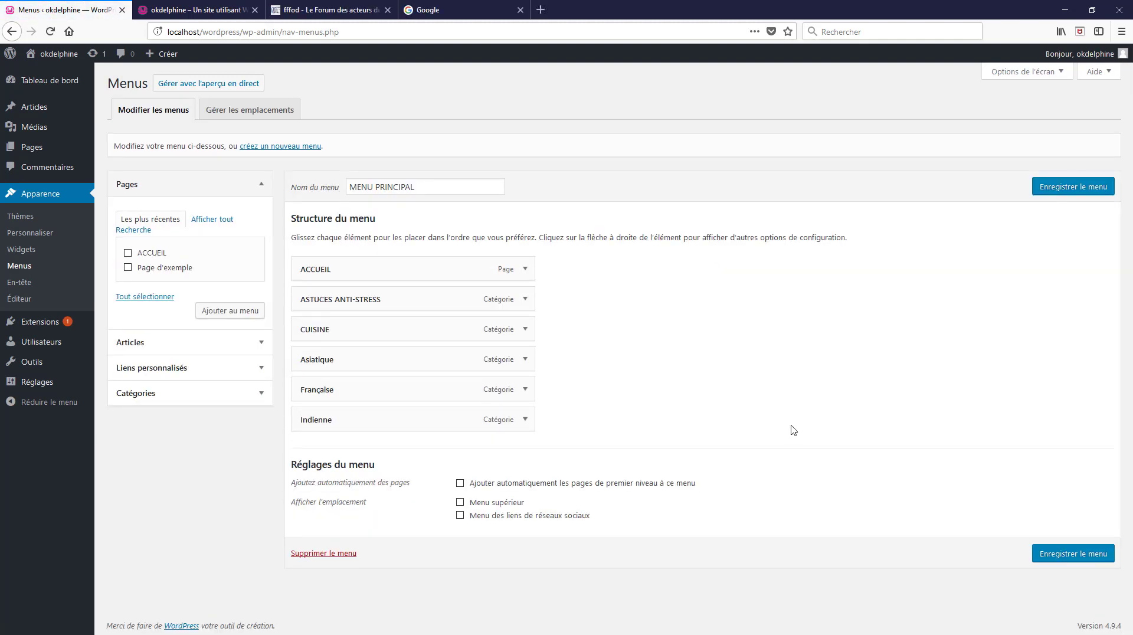
Assign MENU PRINCIPAL to the theme's "Menu supérieur" location and save the change.
left_click(239, 115)
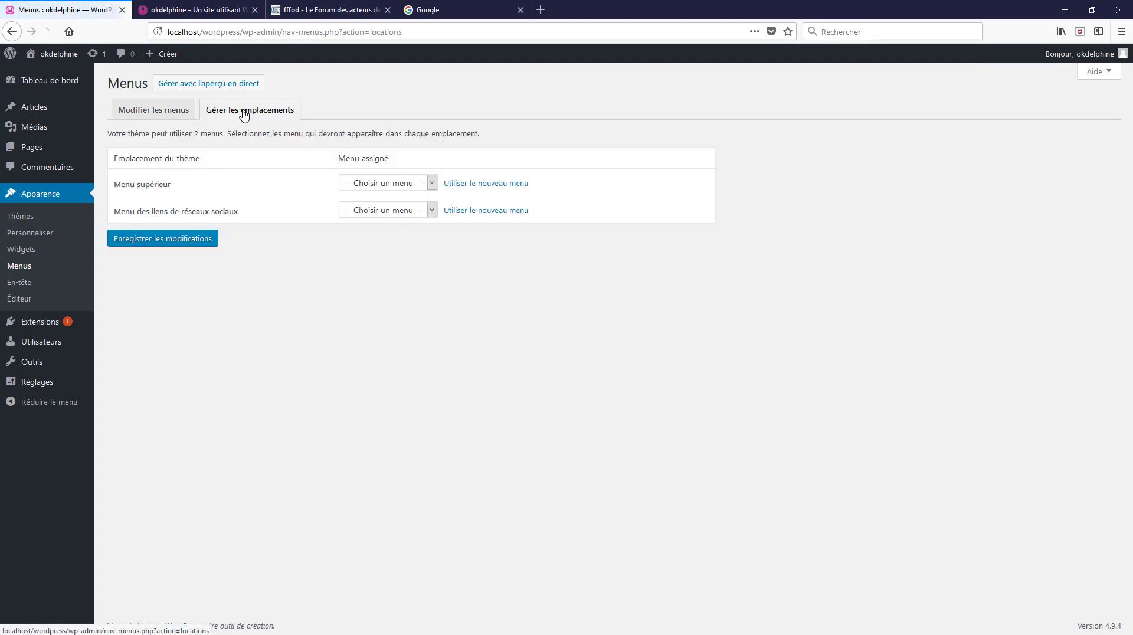
left_click(432, 184)
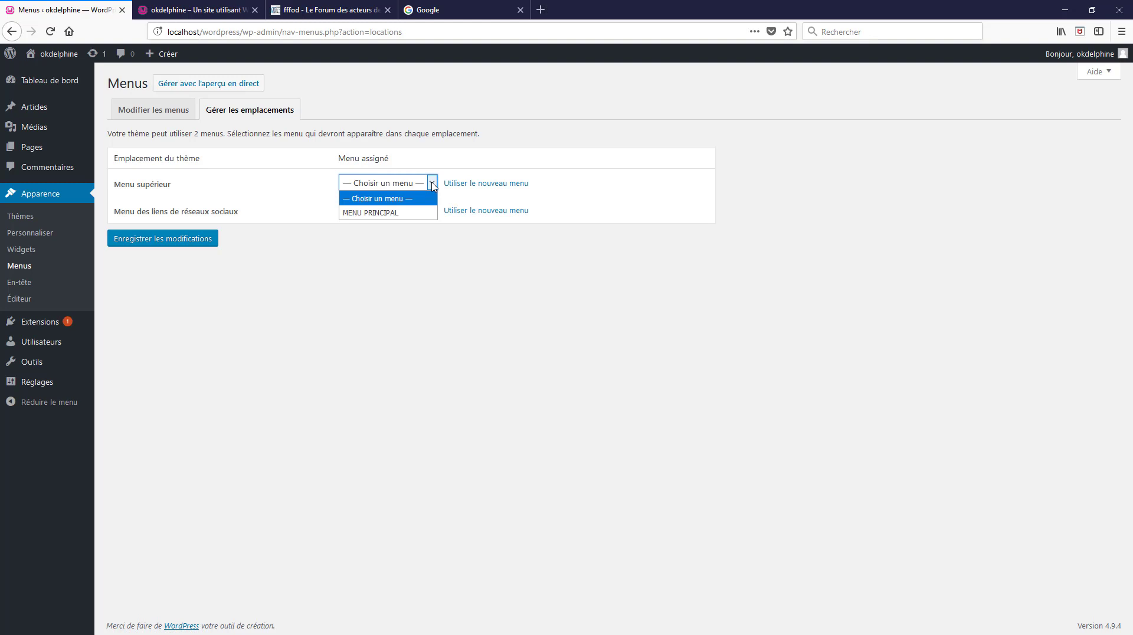
left_click(379, 214)
left_click(176, 243)
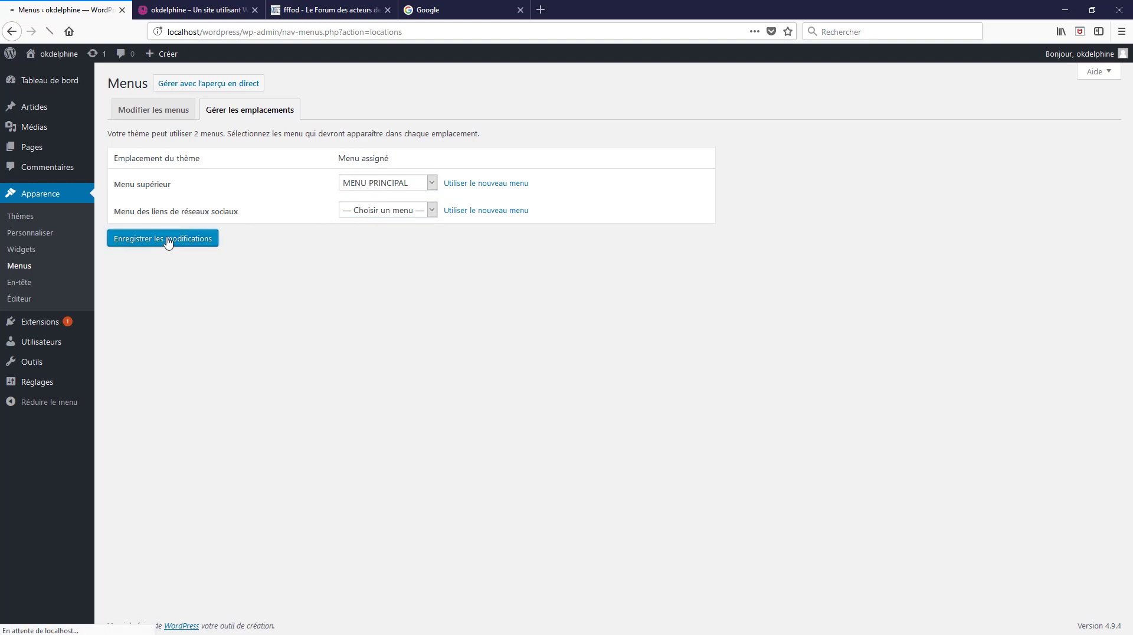
Reload the public site to examine its navigation menu and article list, and return to the menu administration.
left_click(196, 11)
left_click(51, 32)
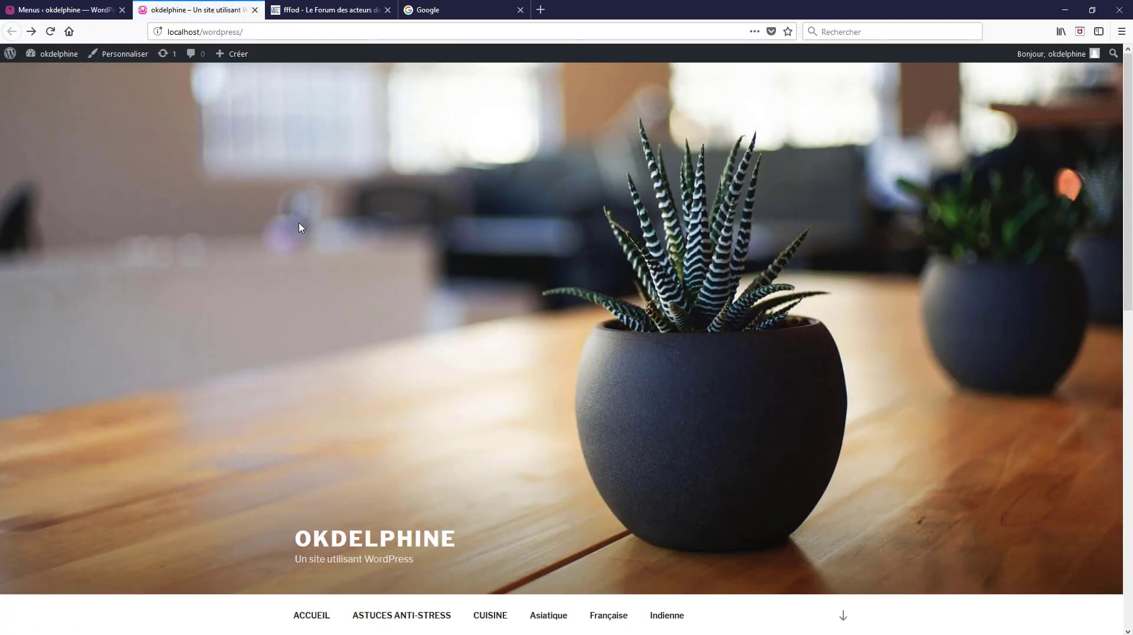
scroll(299, 228, "down", 3)
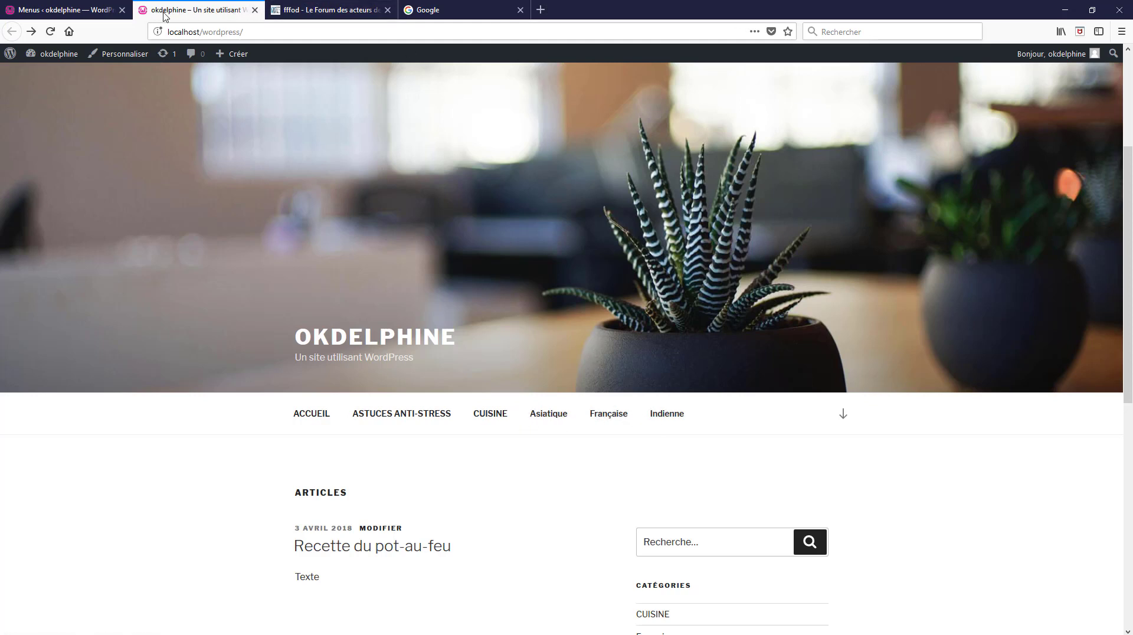
left_click(59, 10)
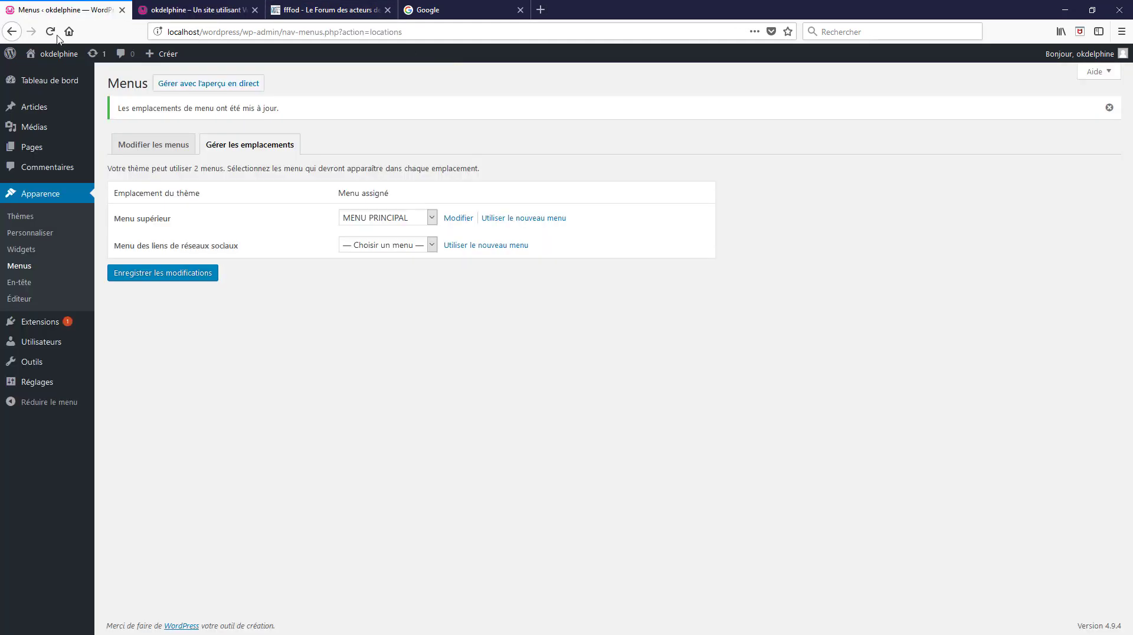
Open MENU PRINCIPAL for editing and make Asiatique a sub-item of CUISINE.
left_click(137, 145)
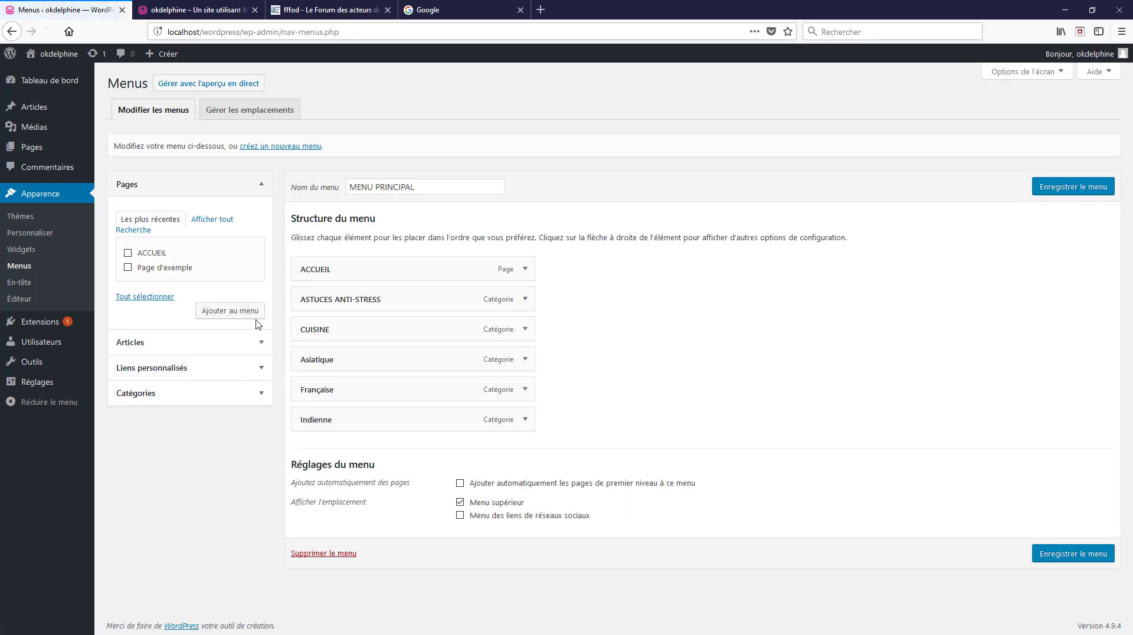
left_click(525, 361)
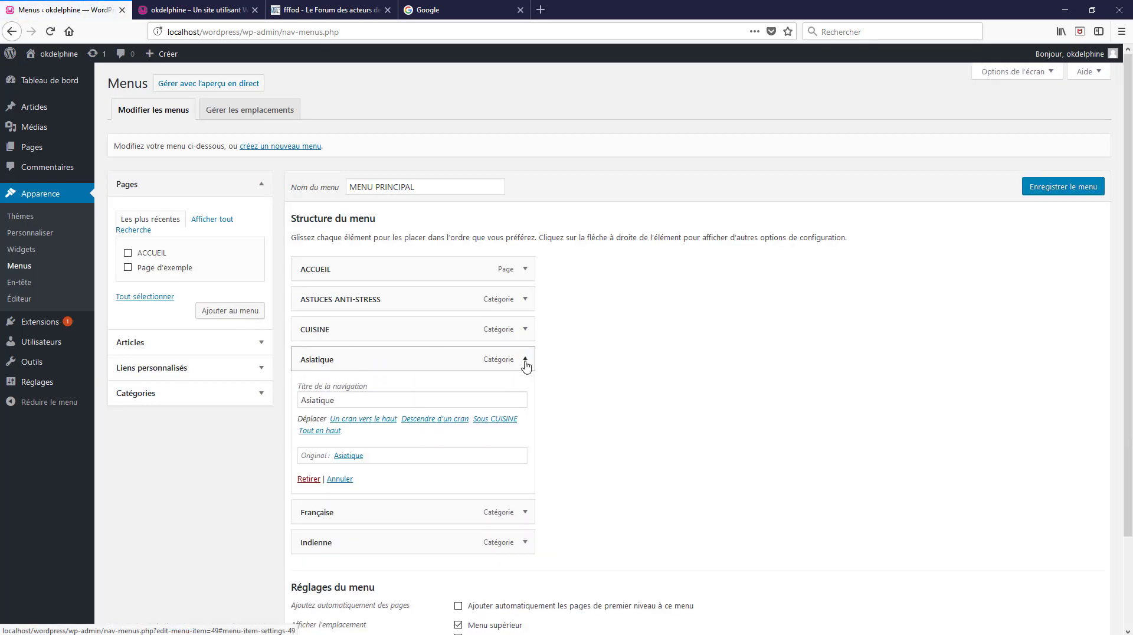
left_click(495, 420)
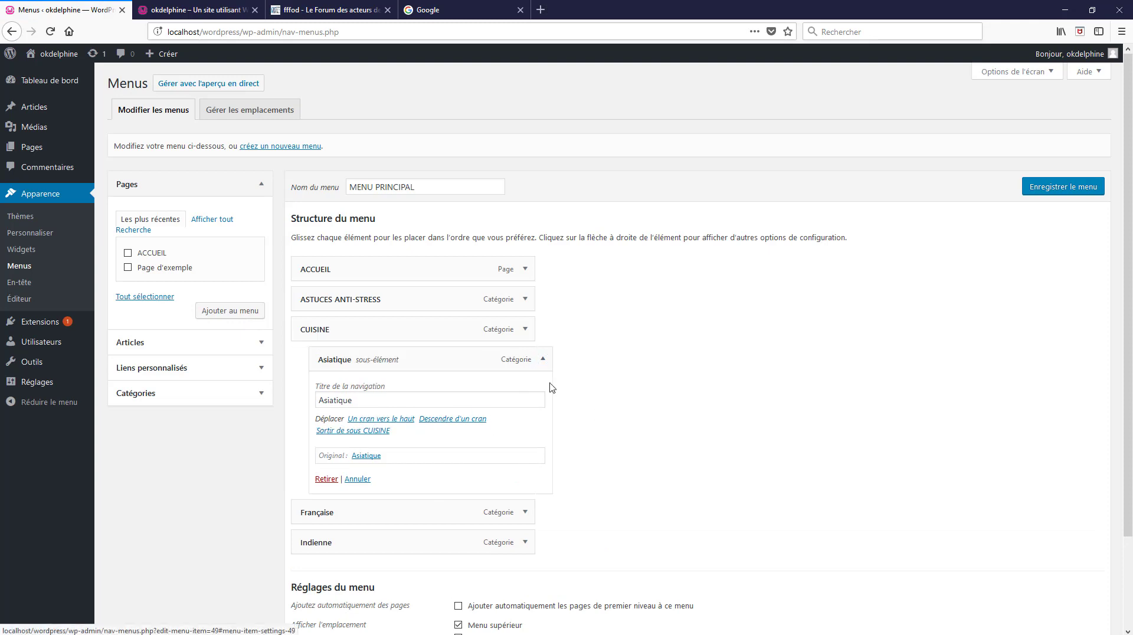
left_click(542, 360)
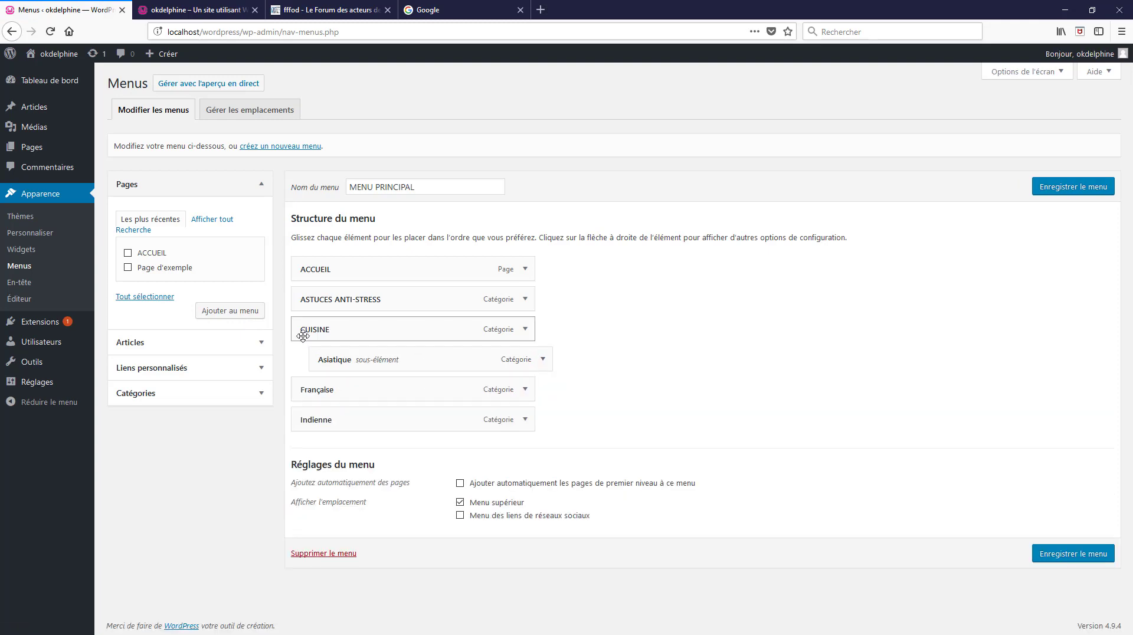
Make Française and Indienne sub-items of CUISINE as well, and save the menu.
left_click(524, 390)
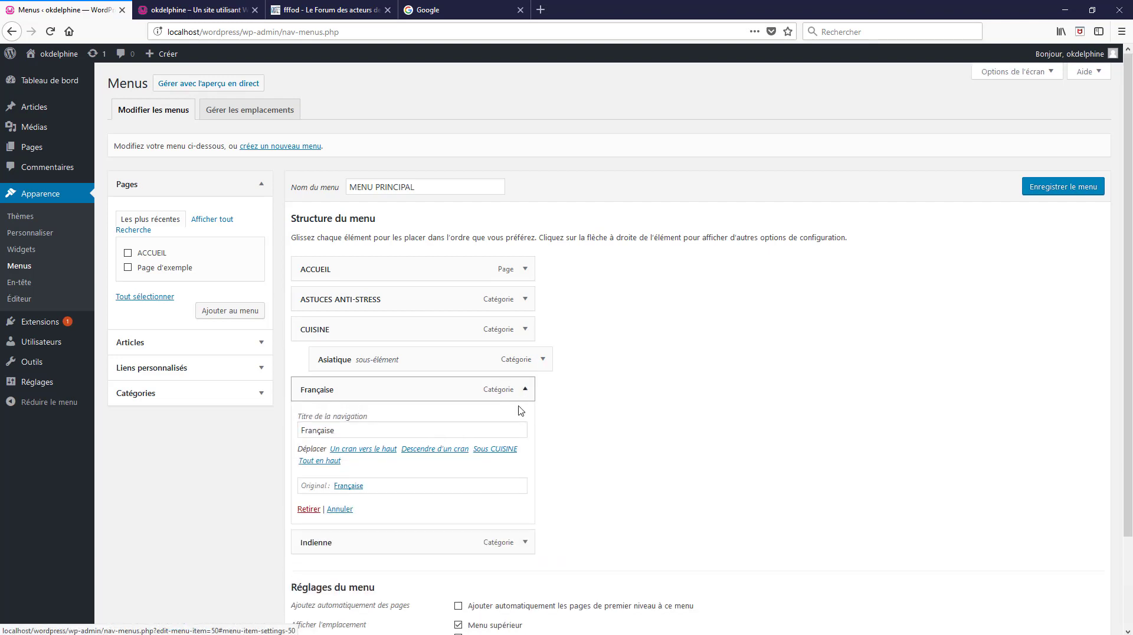
left_click(490, 452)
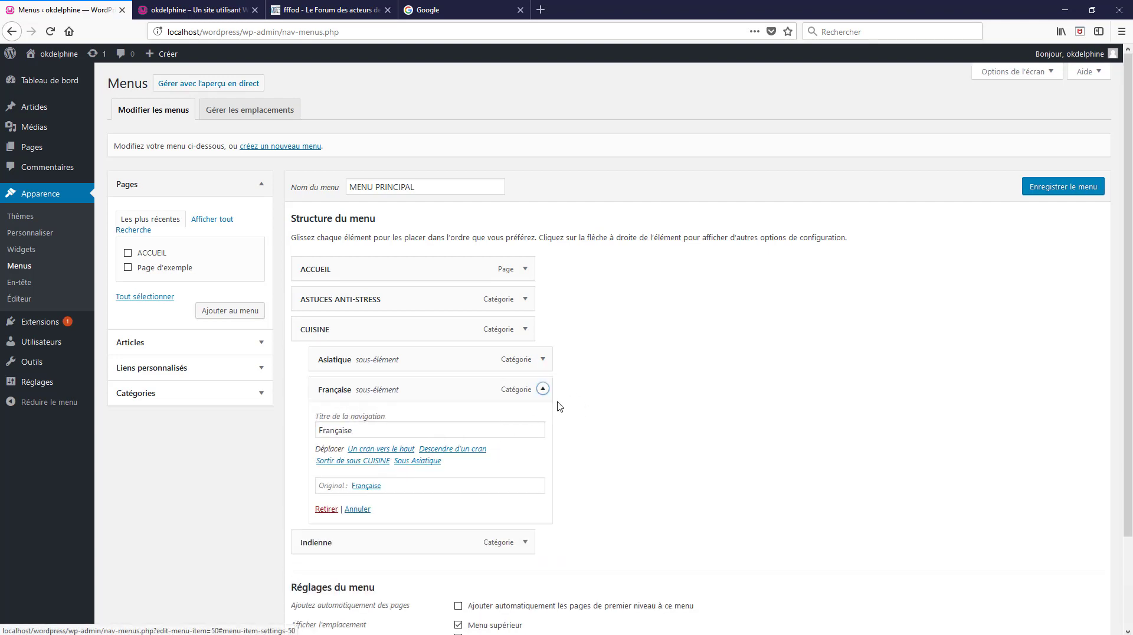
left_click(542, 389)
left_click(525, 420)
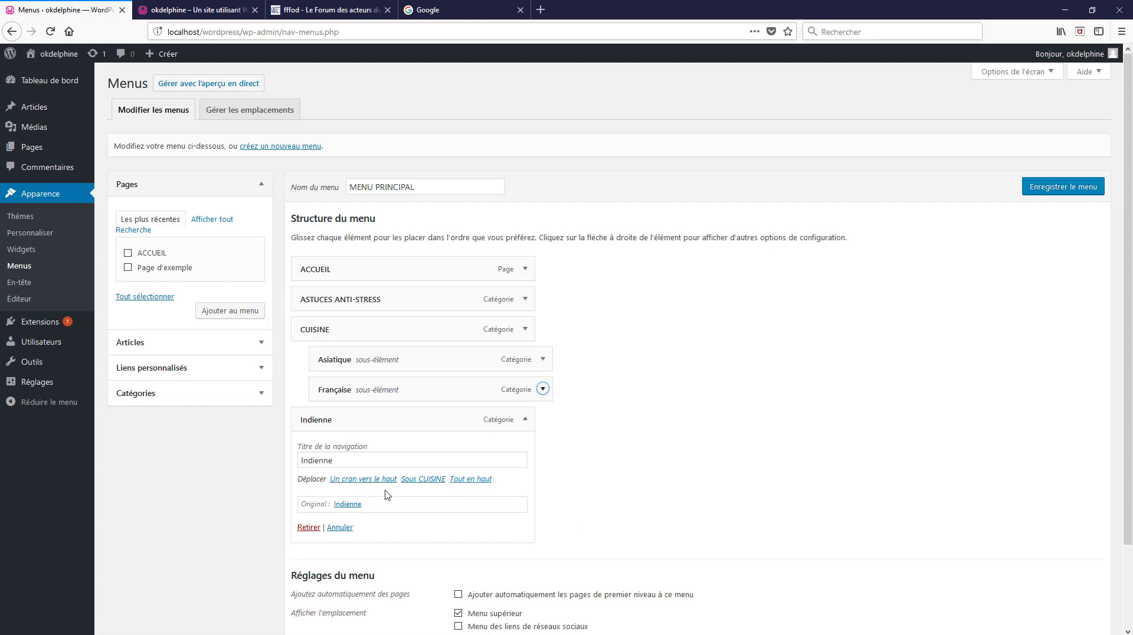
left_click(423, 479)
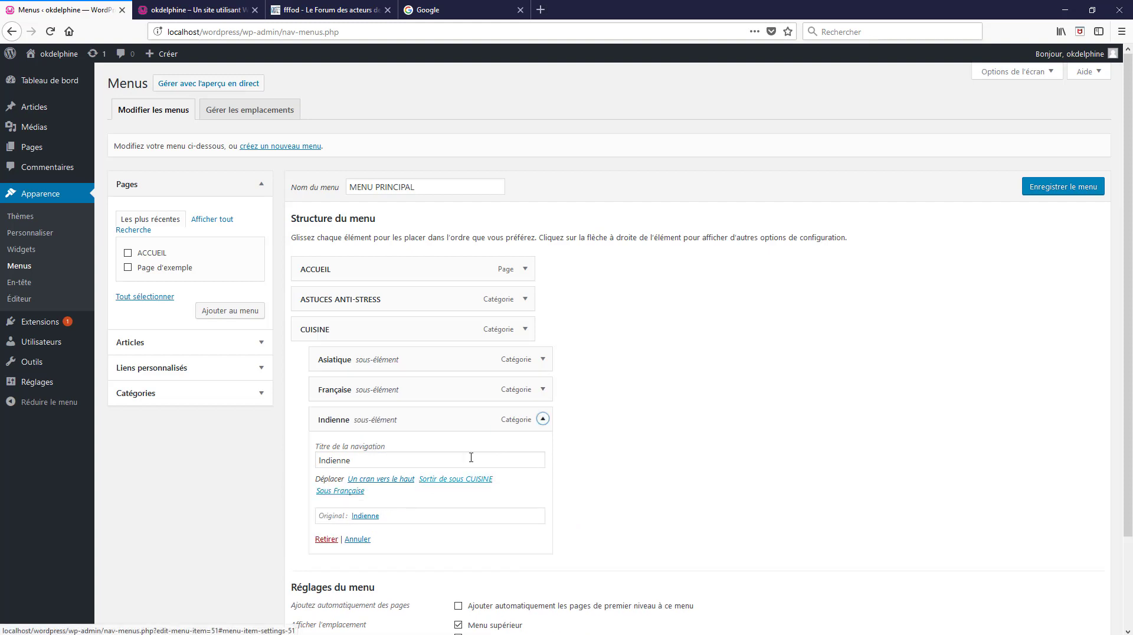
left_click(542, 420)
left_click(1085, 189)
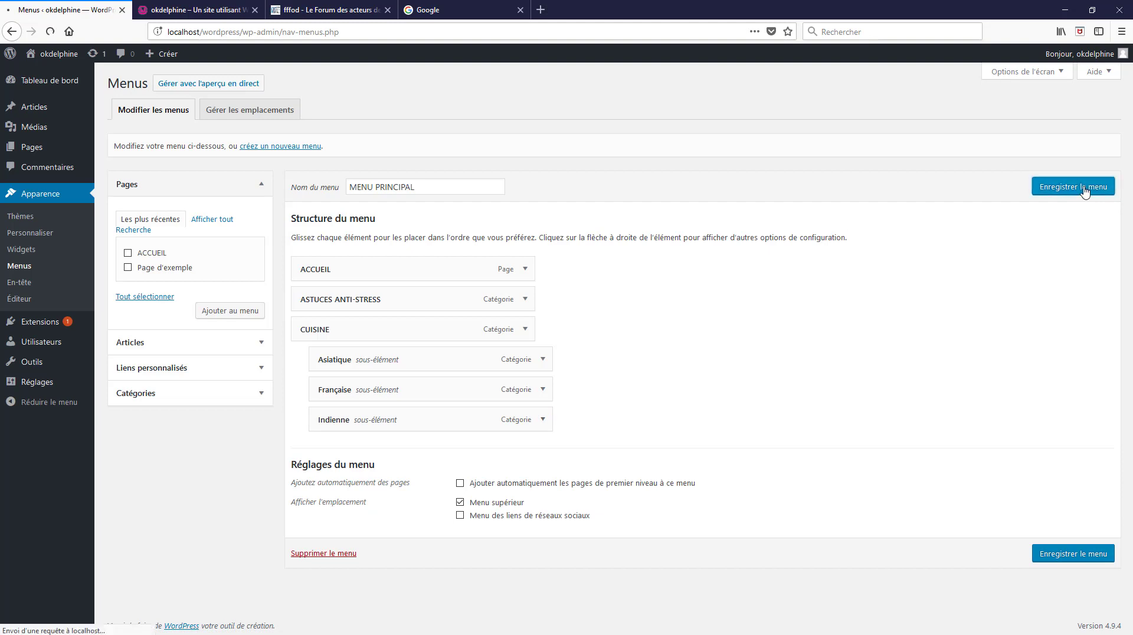
Reload the public site, examine the ASTUCES ANTI-STRESS category and the Française category under CUISINE, and return to the menu administration.
left_click(185, 12)
left_click(50, 33)
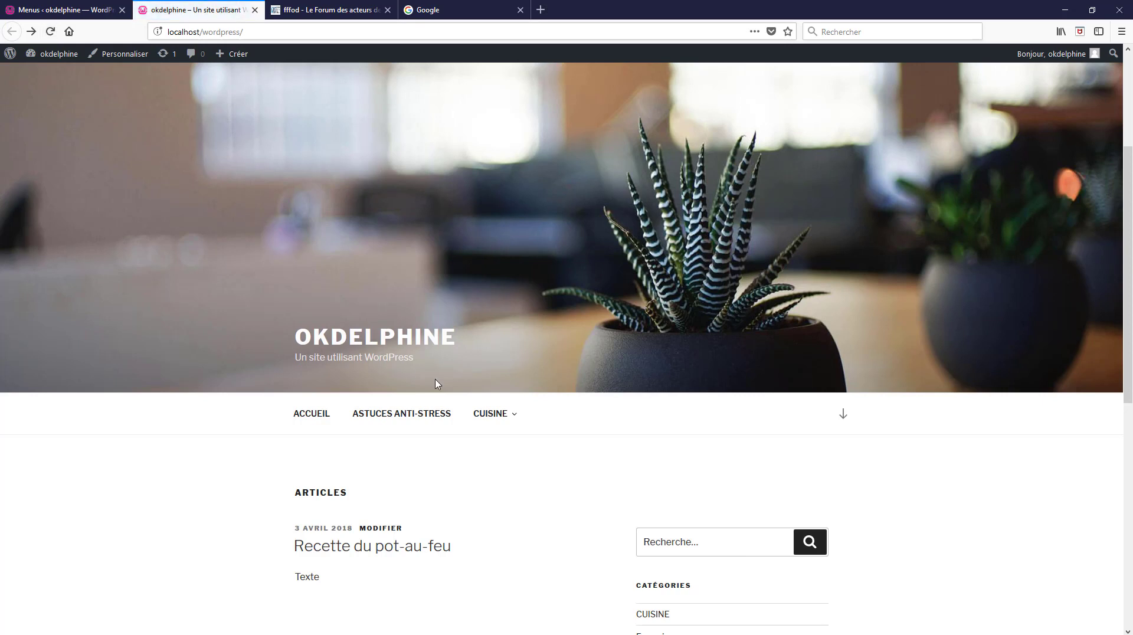
mouse_move(507, 419)
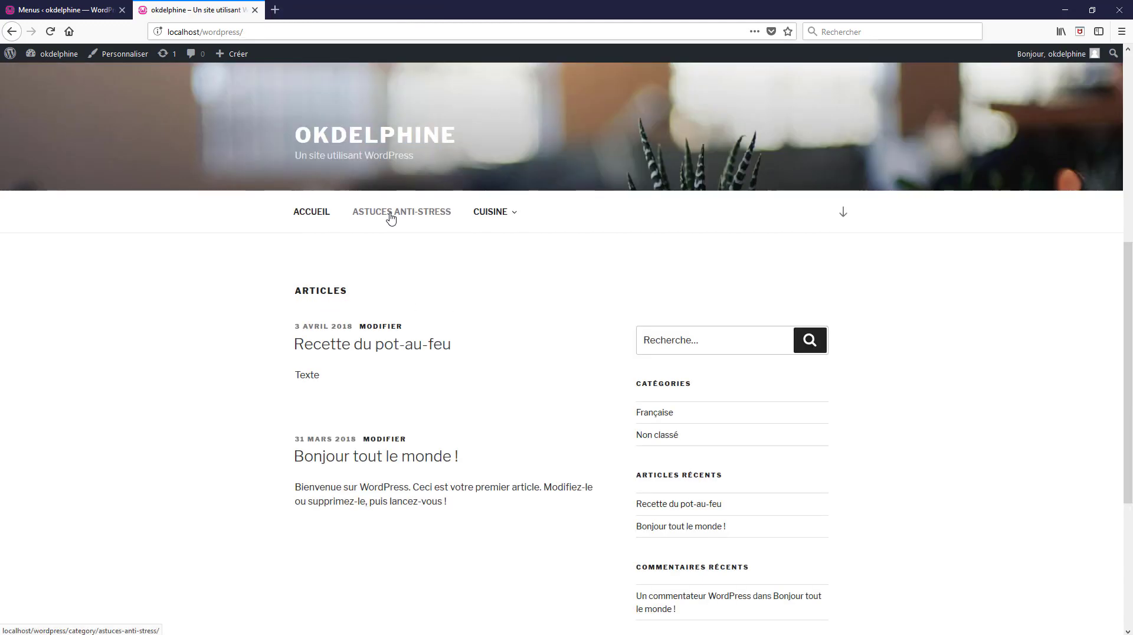
left_click(390, 215)
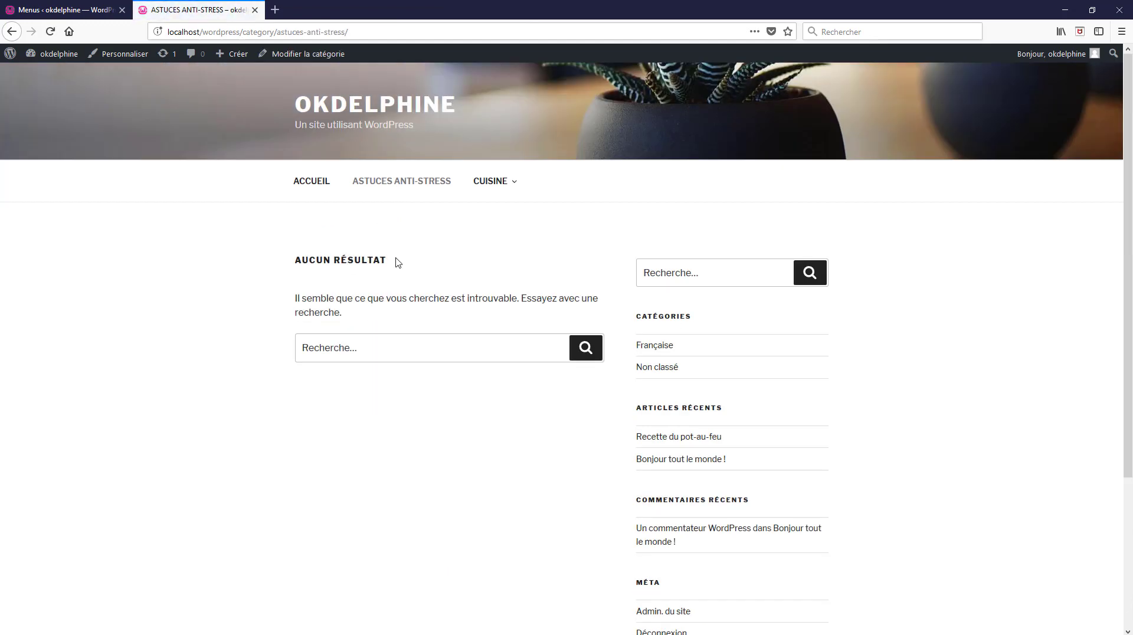
mouse_move(500, 183)
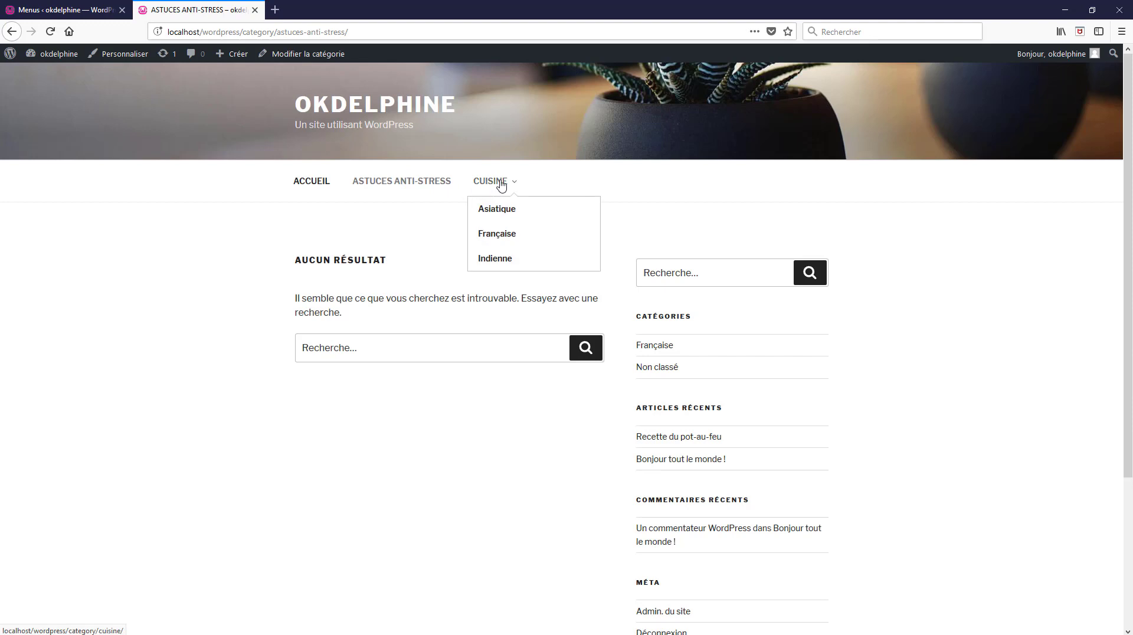
left_click(501, 235)
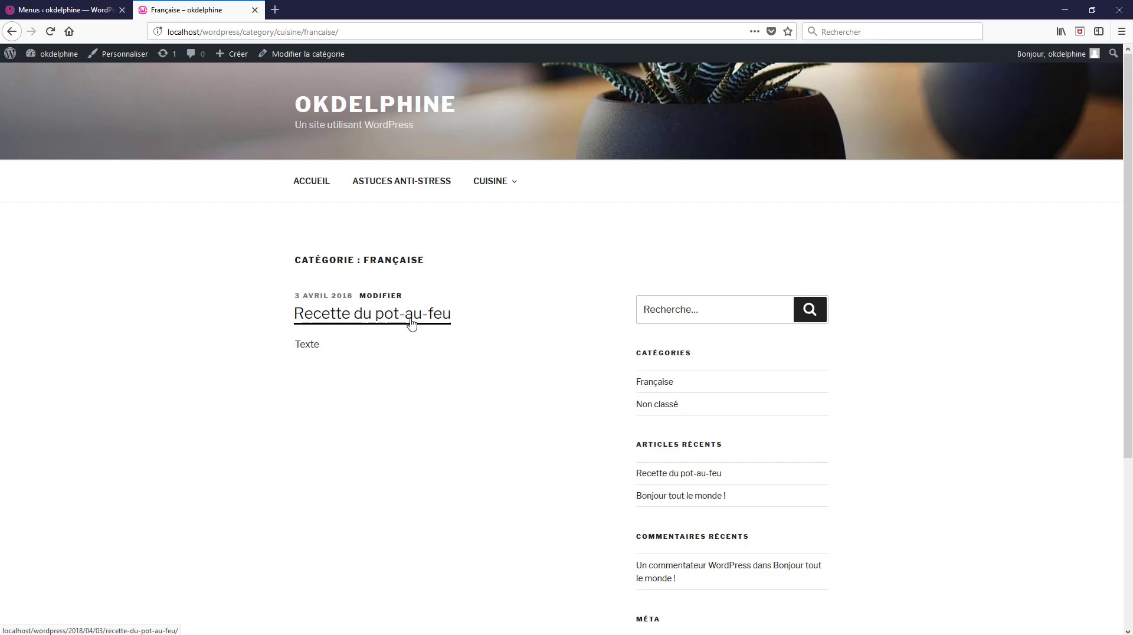
left_click(69, 13)
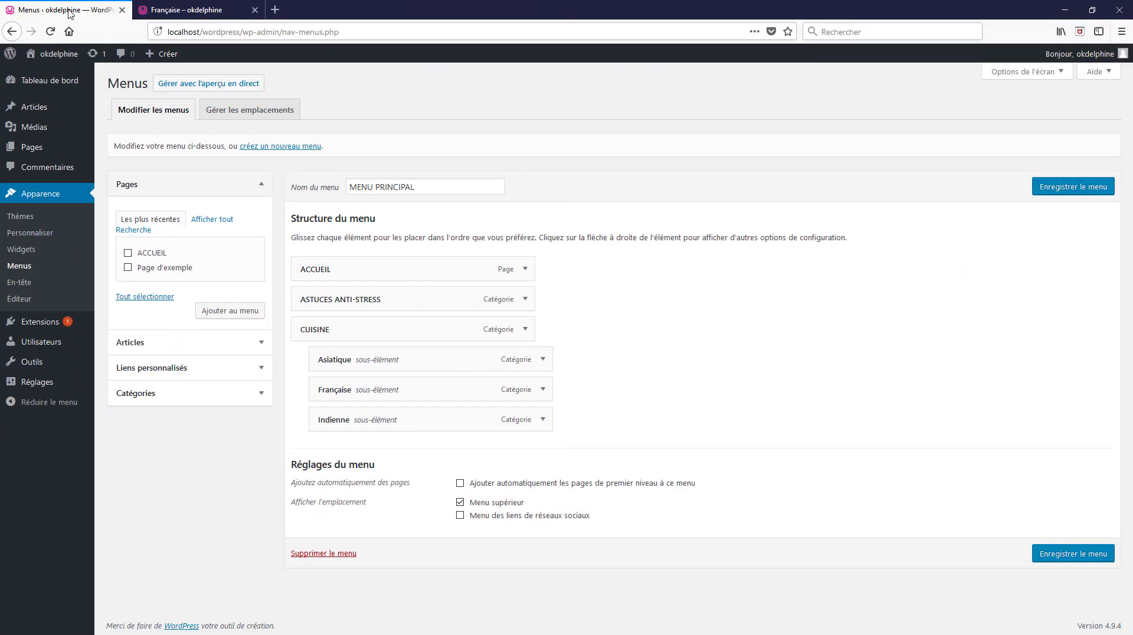